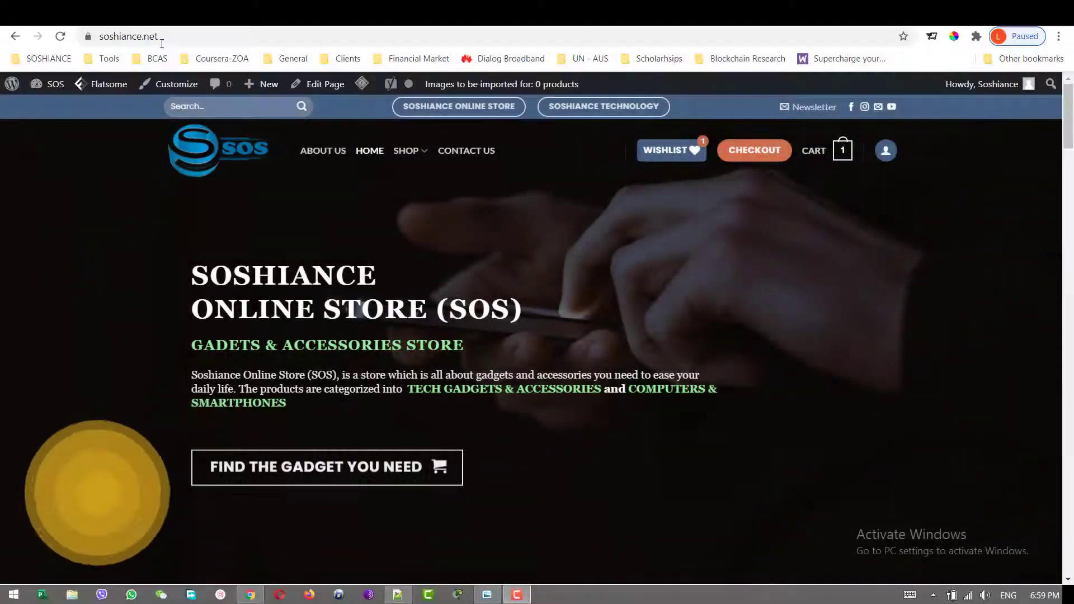
# Close the Fiverr inbox tab to reveal the storefront with the Echo 3 speaker in the cart.
pyautogui.click(161, 13)
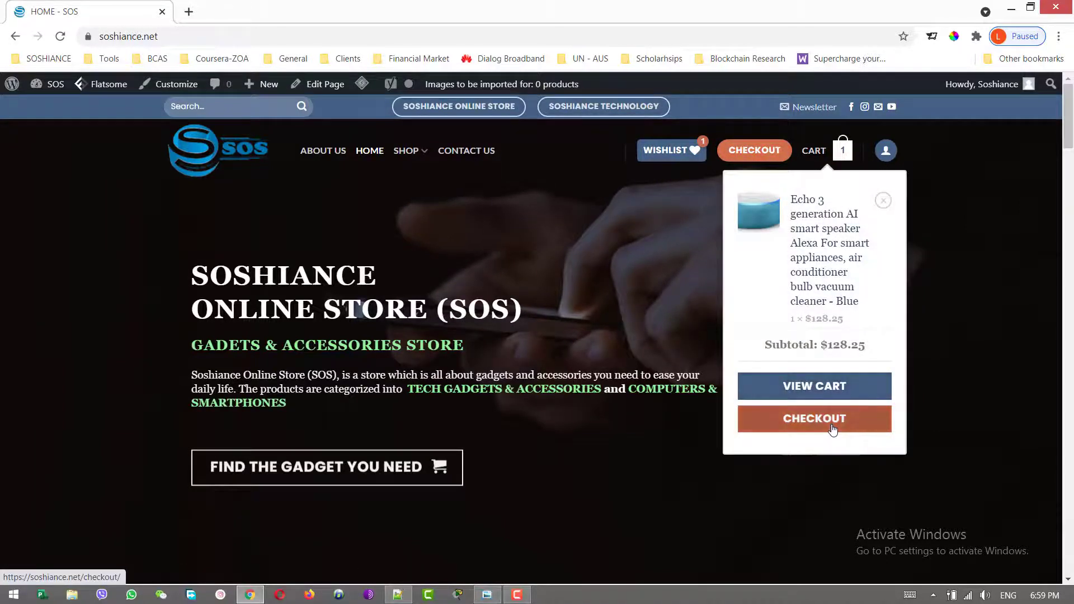
# Open checkout from the mini-cart, then go back to the shopping cart page.
pyautogui.click(833, 429)
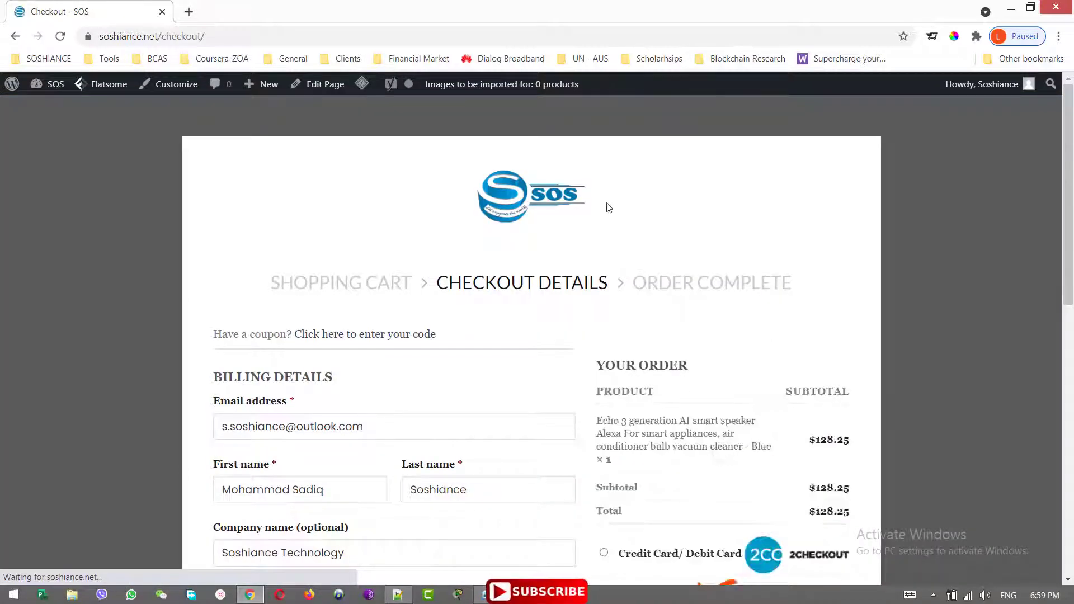
pyautogui.scroll(-7, 417, 362)
pyautogui.scroll(7, 331, 300)
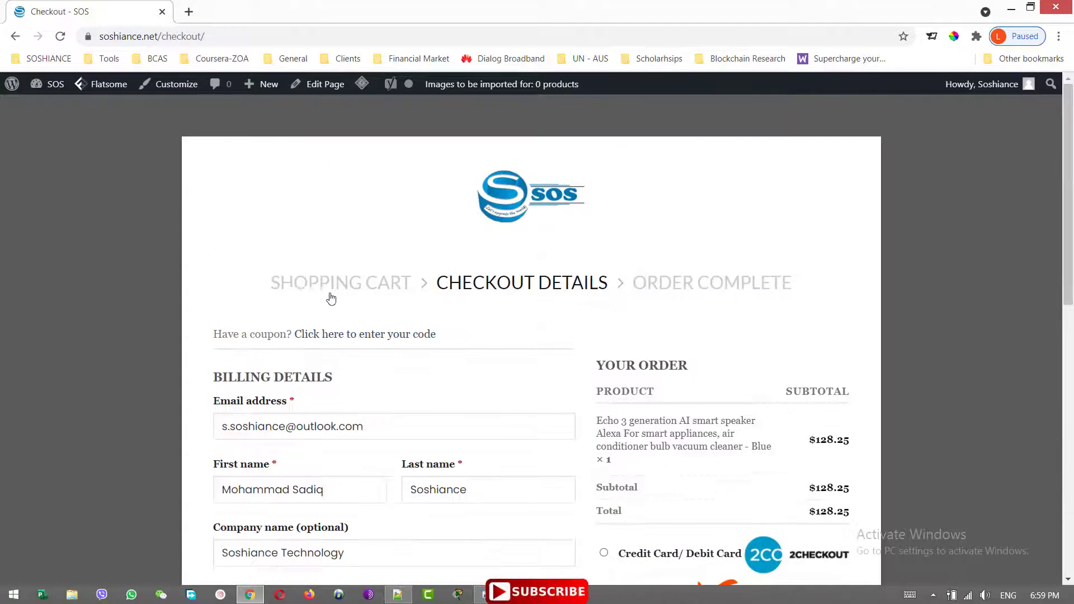
pyautogui.click(346, 286)
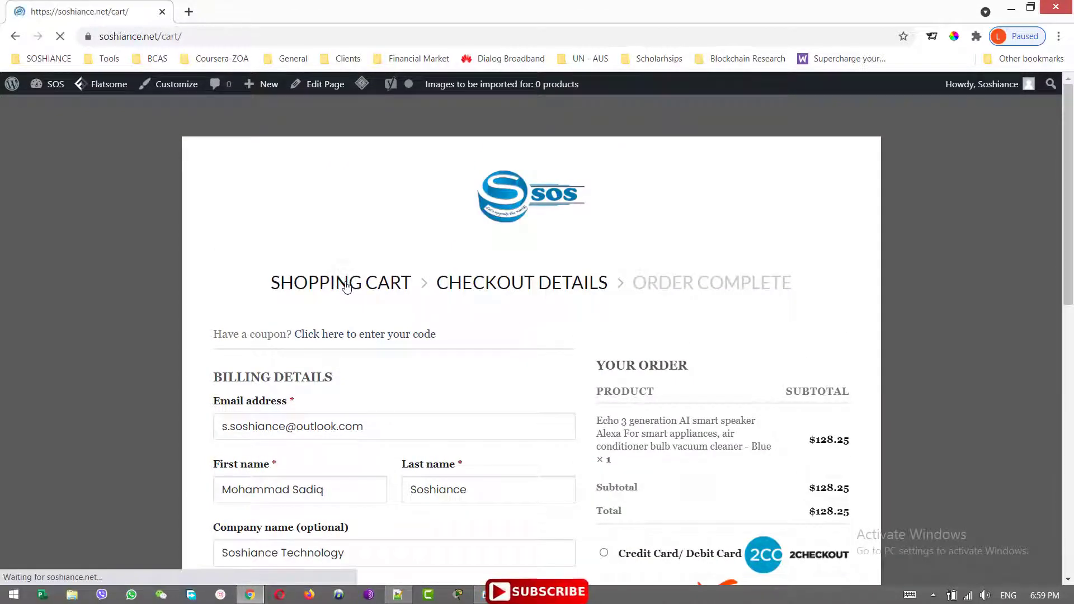
# Proceed from the cart to checkout and scroll down to the PayPal payment method.
pyautogui.click(750, 445)
pyautogui.scroll(-3, 750, 445)
pyautogui.scroll(-4, 750, 444)
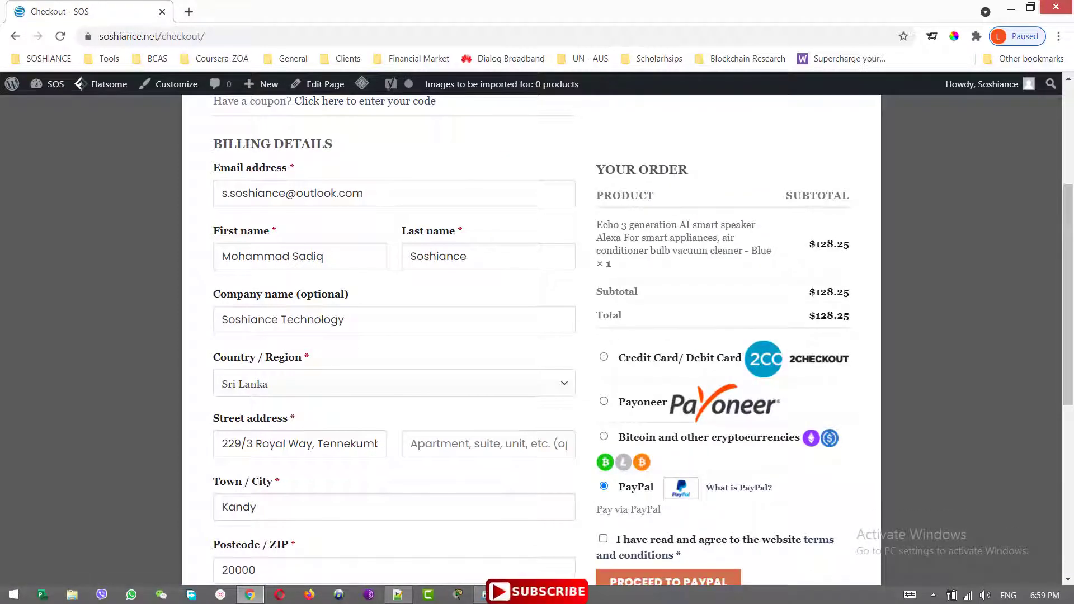
pyautogui.scroll(-1, 1071, 369)
pyautogui.scroll(-7, 1072, 369)
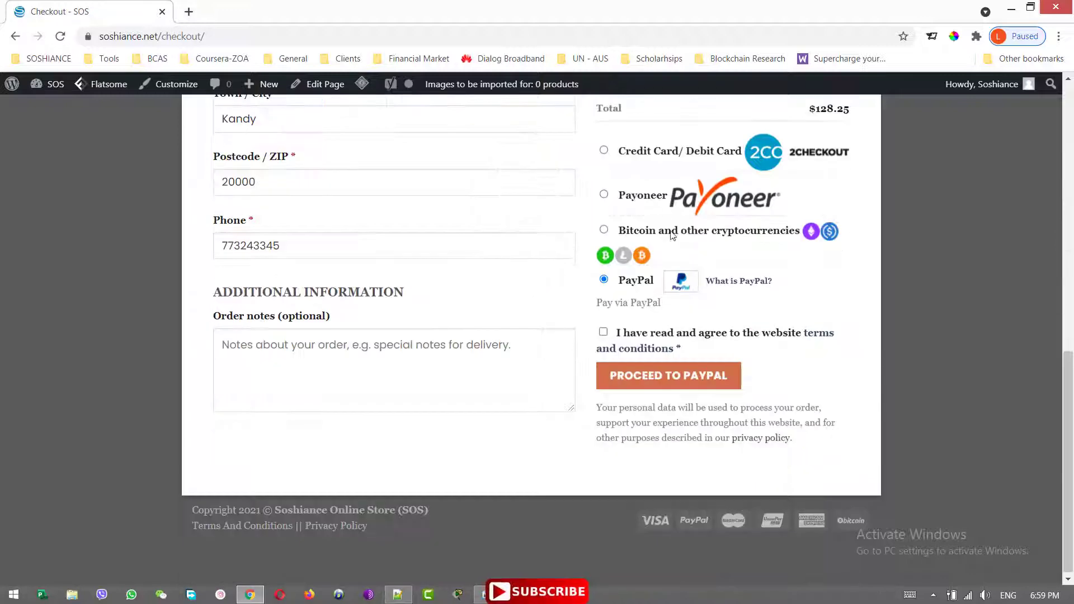
# Select Credit Card/Debit Card to show the 2Checkout card number, expiry and security code fields.
pyautogui.click(606, 153)
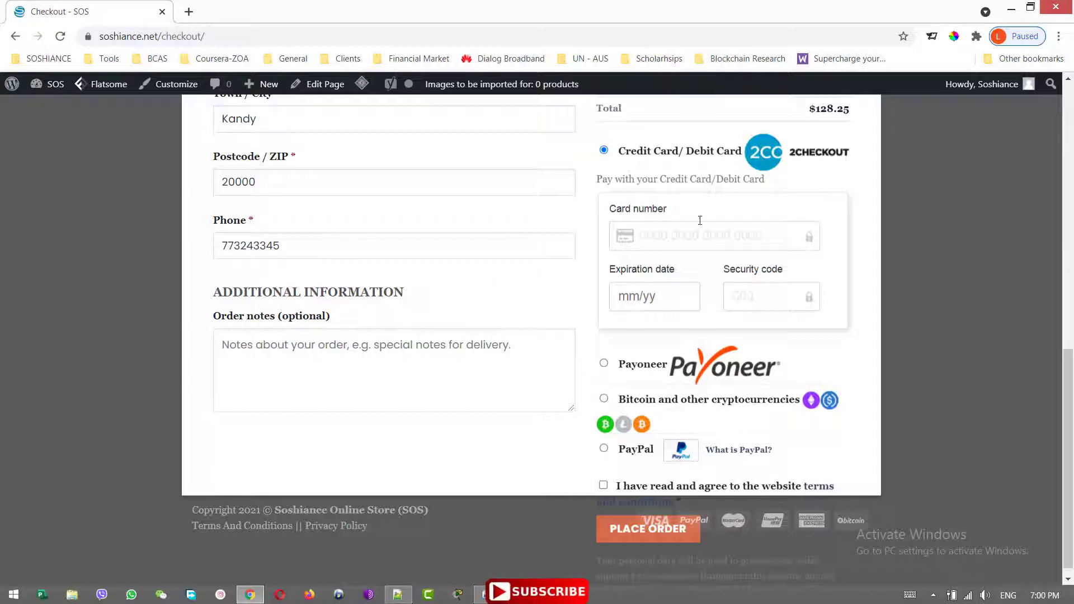
# Preview the Payoneer, then the Bitcoin and cryptocurrency payment options.
pyautogui.moveTo(1072, 376); pyautogui.dragTo(1072, 382)
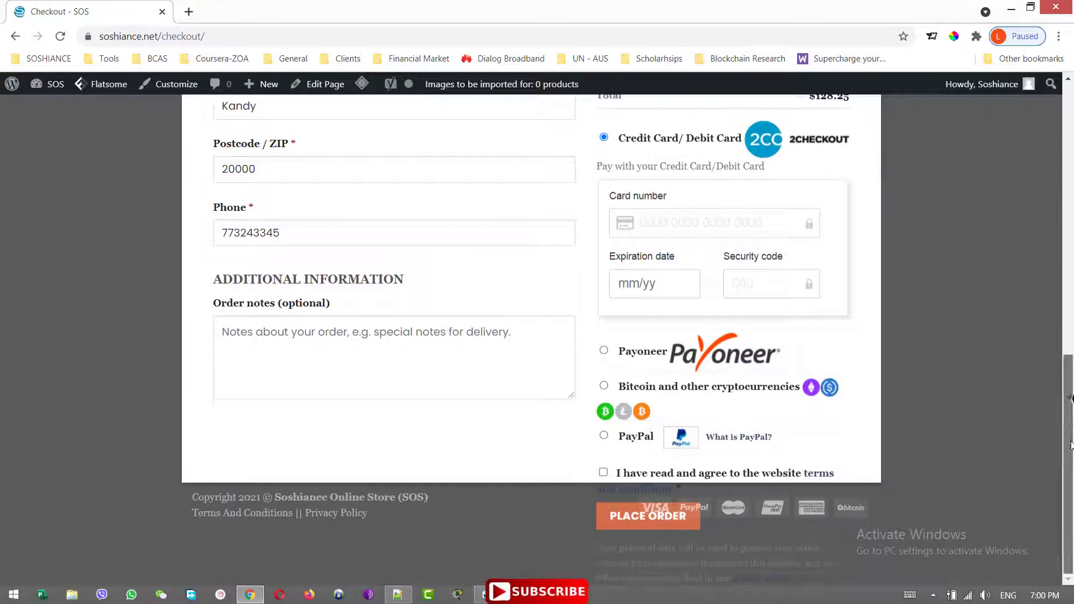
pyautogui.click(603, 351)
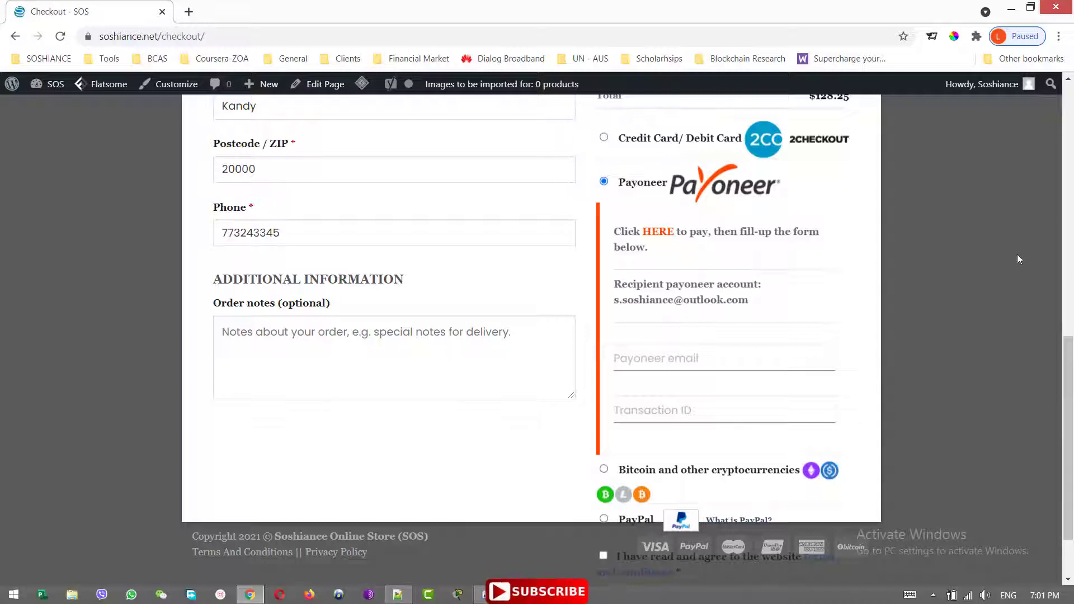
pyautogui.moveTo(1069, 355); pyautogui.dragTo(1068, 359)
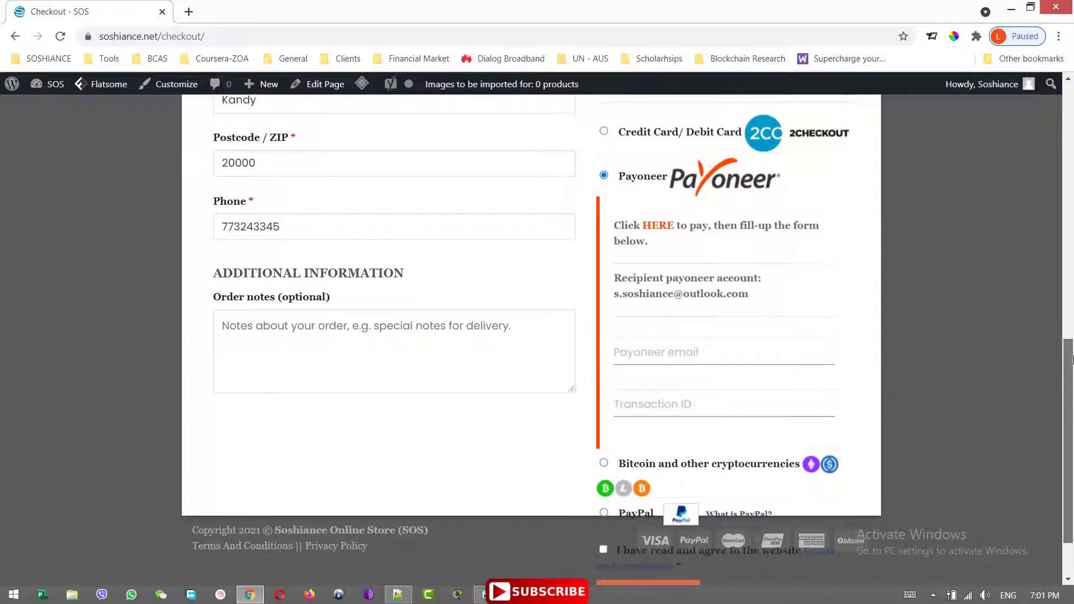
pyautogui.scroll(-1, 820, 399)
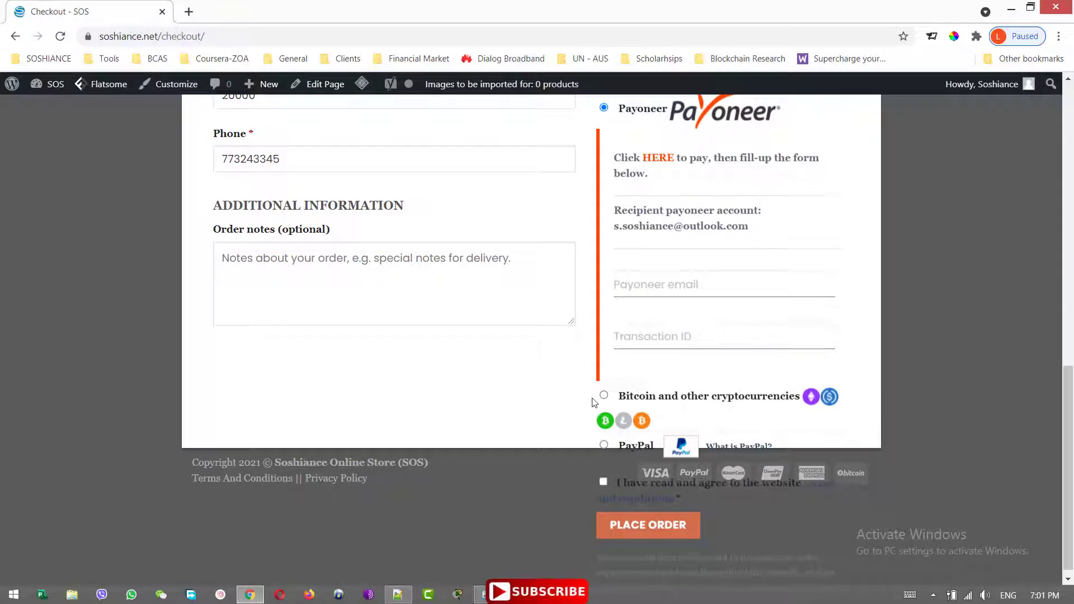
pyautogui.click(603, 396)
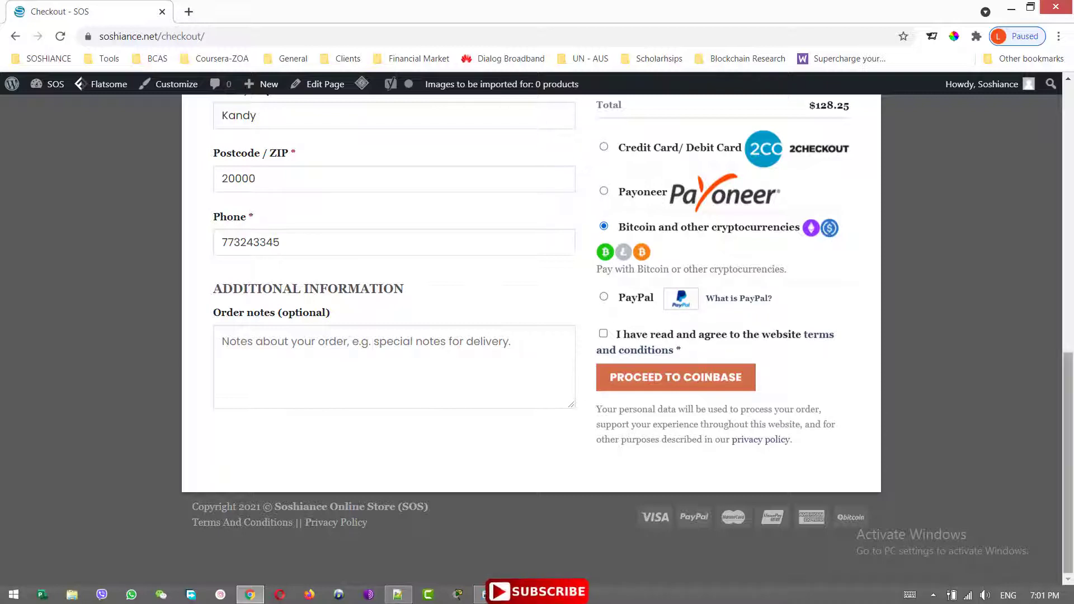
# Switch back to PayPal and agree to the website terms and conditions.
pyautogui.scroll(1, 1071, 401)
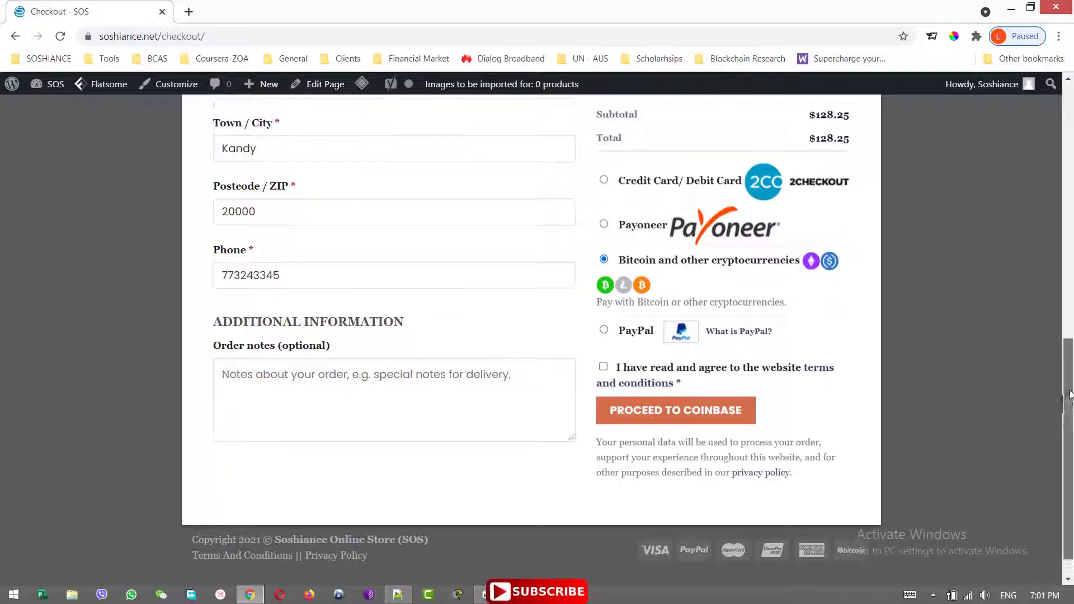
pyautogui.click(604, 331)
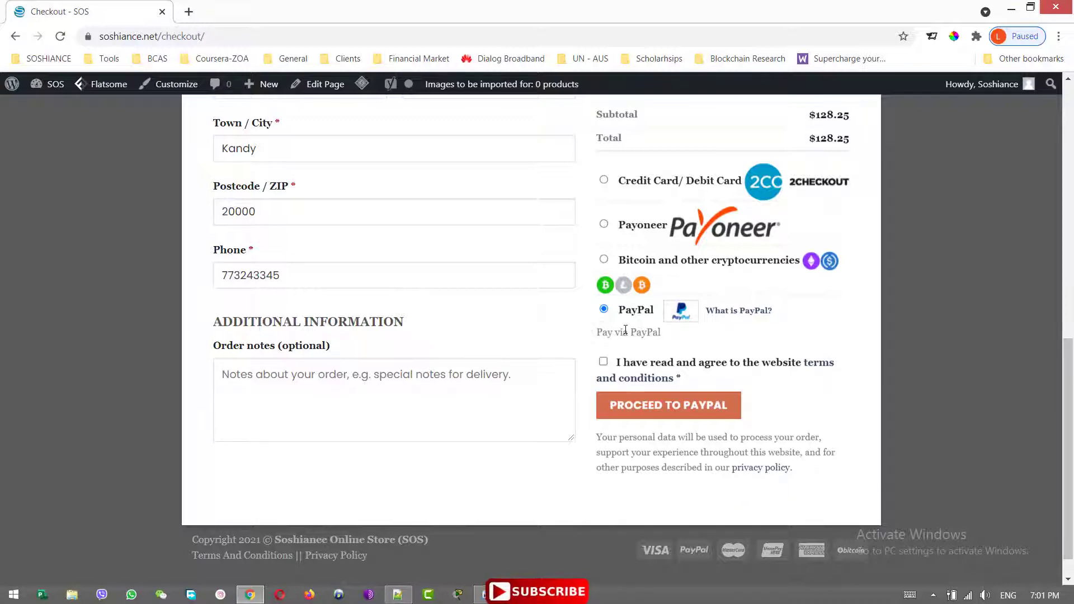
pyautogui.scroll(1, 1073, 386)
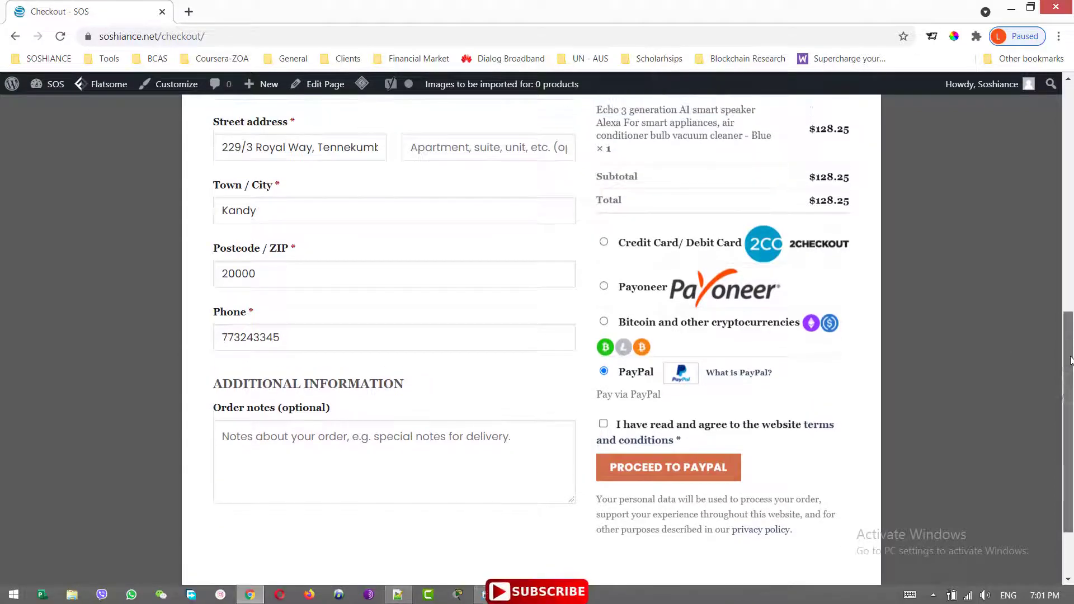
pyautogui.click(603, 424)
pyautogui.scroll(-1, 865, 436)
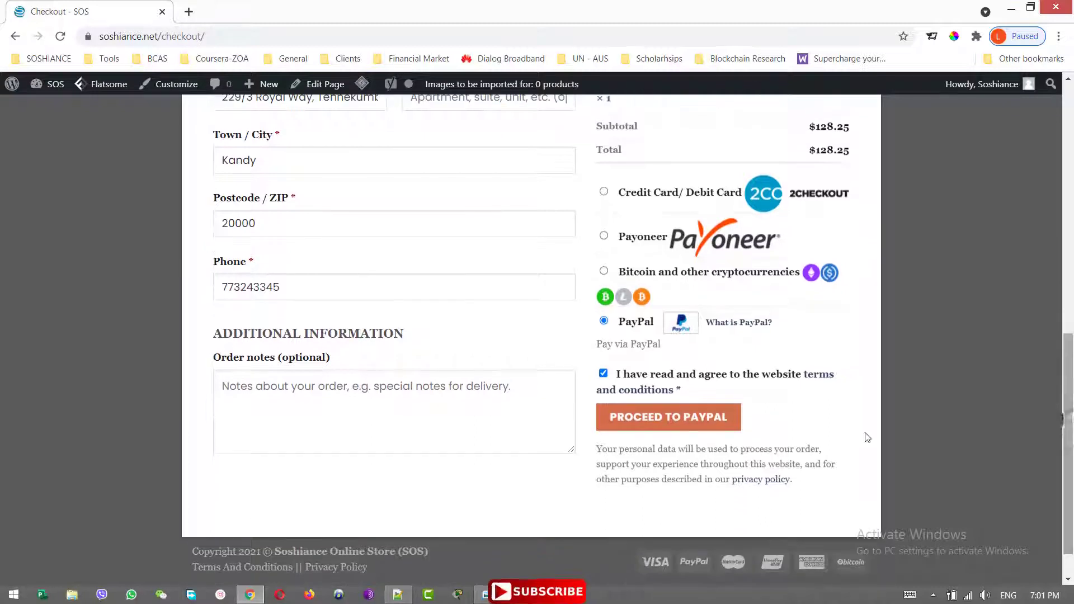
pyautogui.click(674, 424)
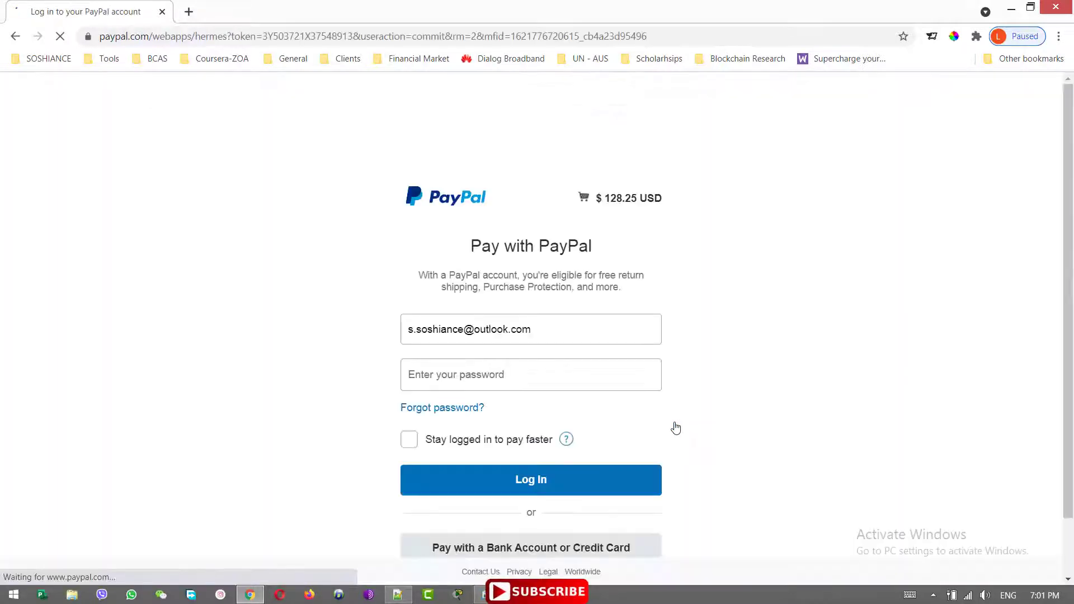
pyautogui.click(533, 372)
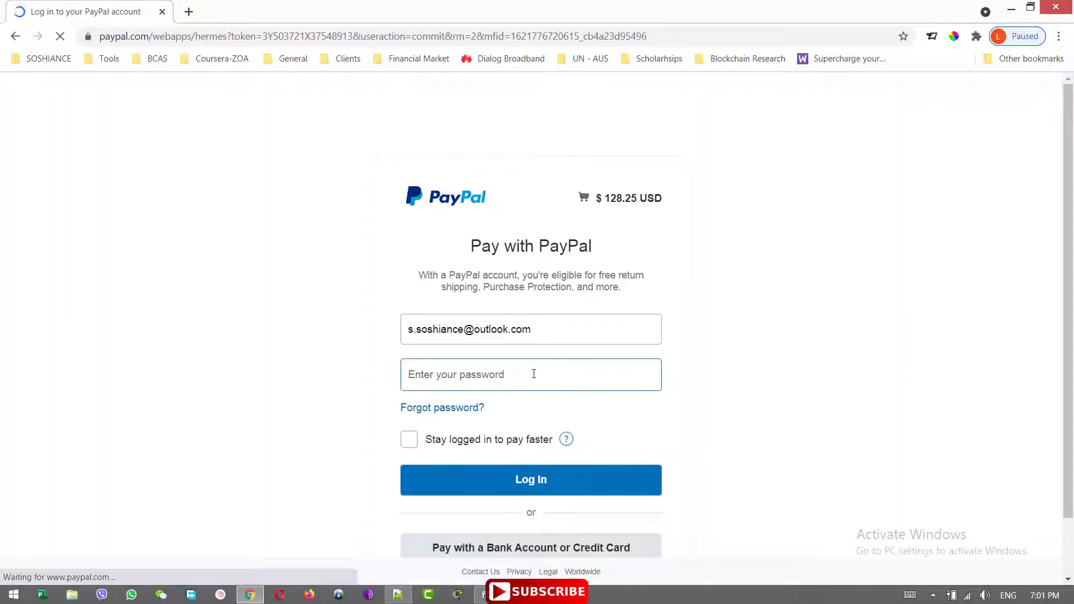
pyautogui.click(16, 37)
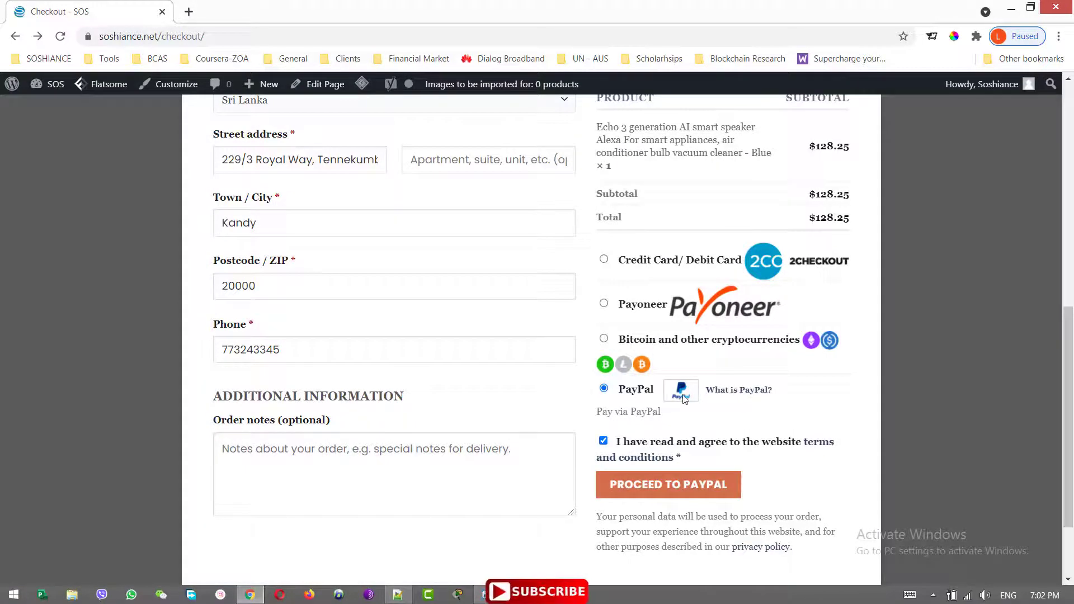
# Show the credit card form again, then reselect PayPal as the payment method.
pyautogui.scroll(1, 1071, 388)
pyautogui.scroll(1, 1071, 389)
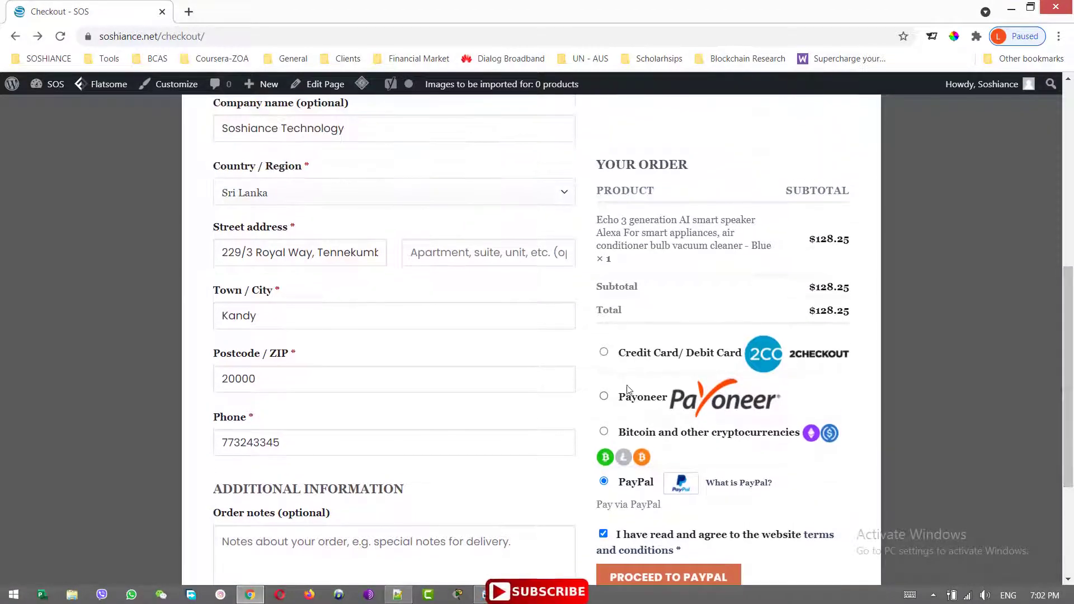
pyautogui.click(604, 353)
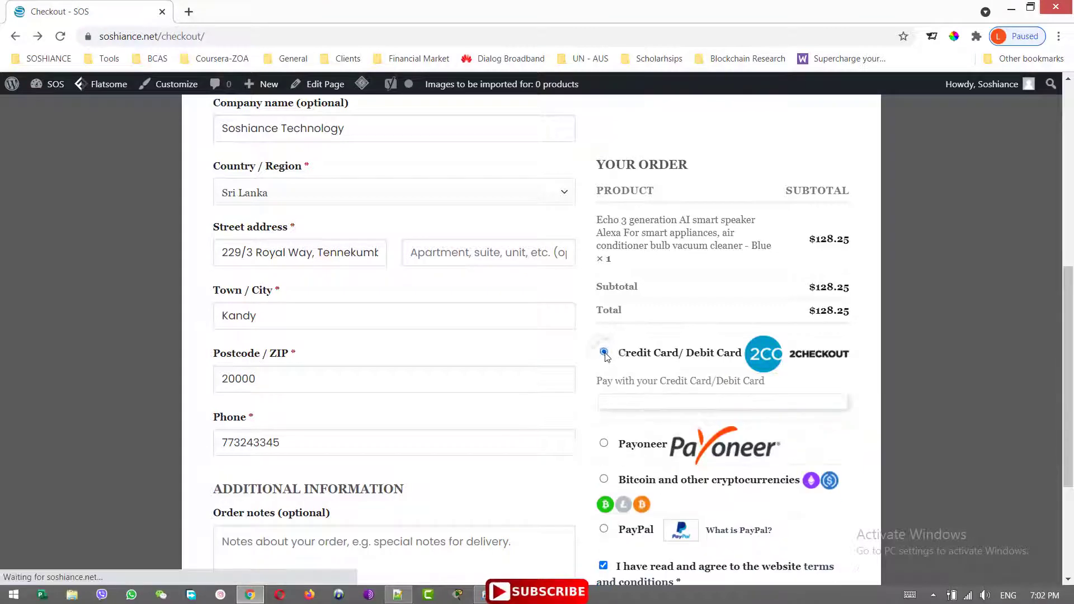
pyautogui.scroll(-3, 728, 290)
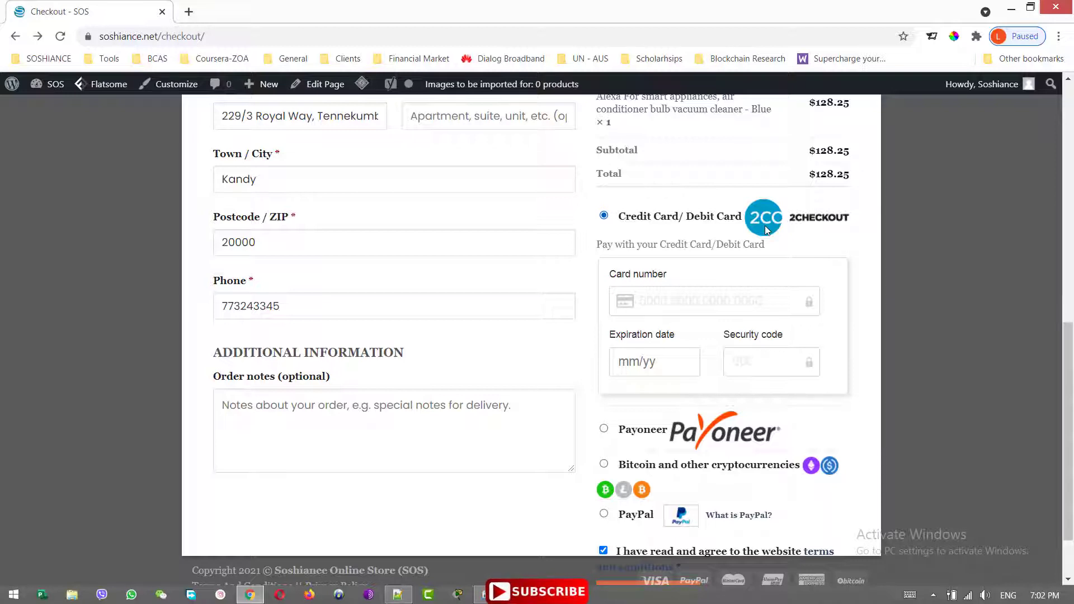
pyautogui.moveTo(1068, 350); pyautogui.dragTo(1068, 361)
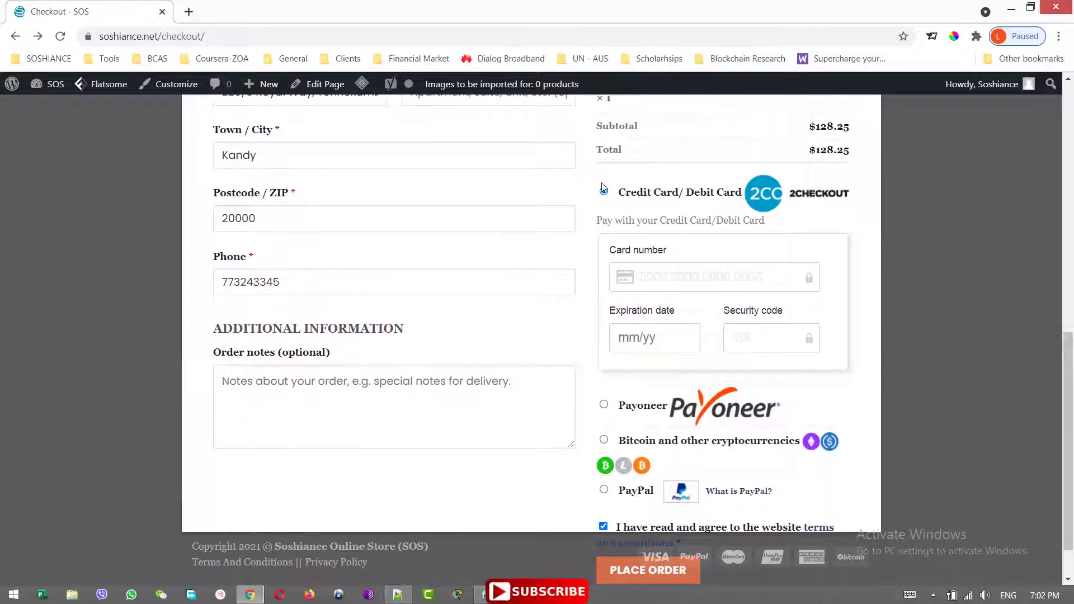
pyautogui.click(605, 490)
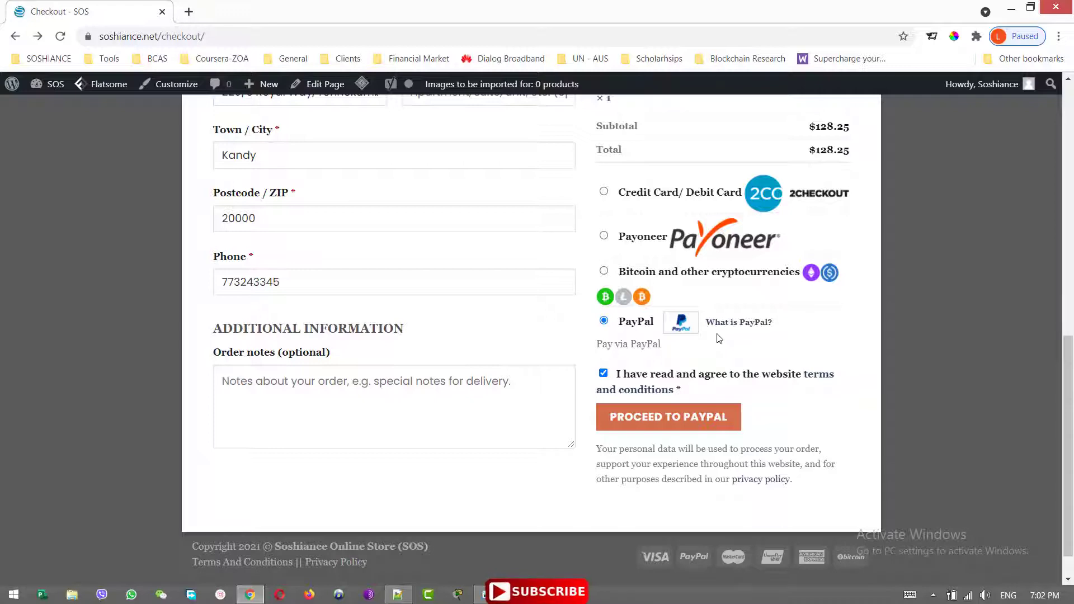
# Return to the SOS store home page from the checkout.
pyautogui.scroll(4, 716, 334)
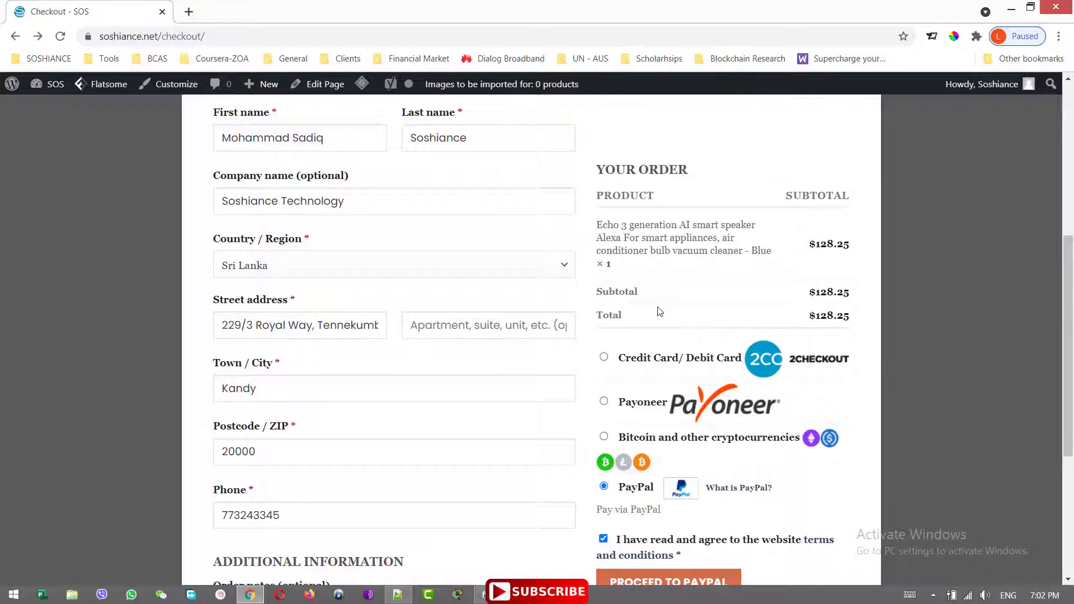
pyautogui.scroll(6, 573, 270)
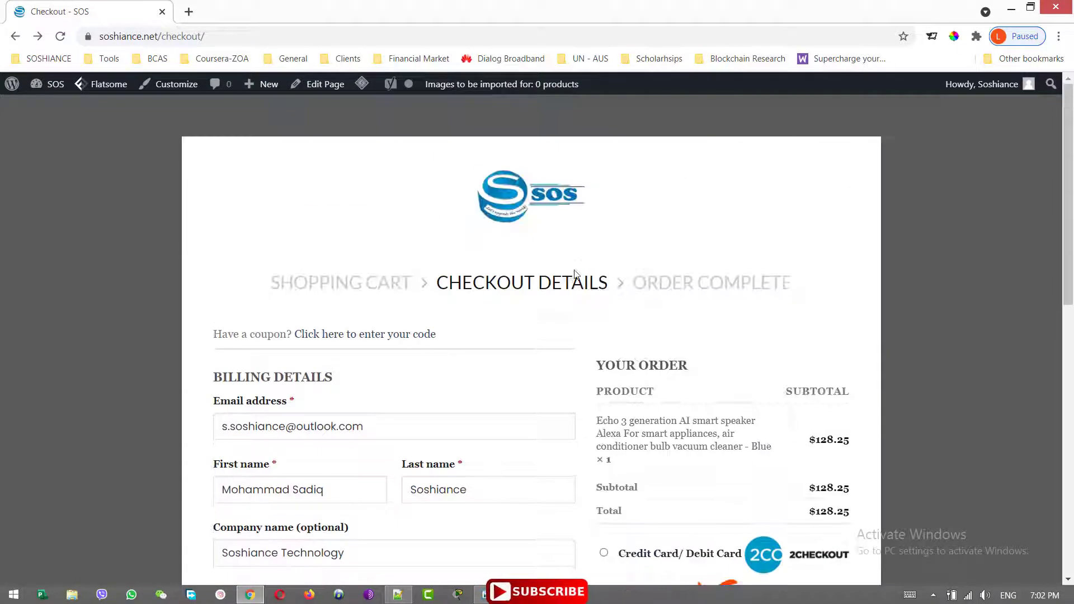
pyautogui.click(522, 205)
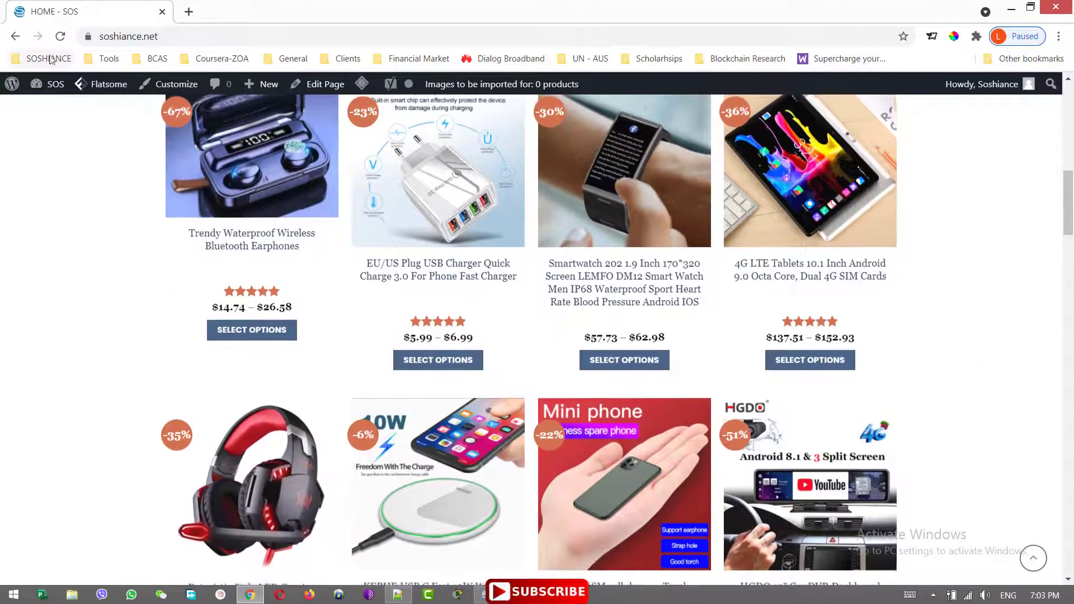
# Go to the WordPress admin dashboard and open WooCommerce Settings on its General tab.
pyautogui.moveTo(52, 85)
pyautogui.click(54, 113)
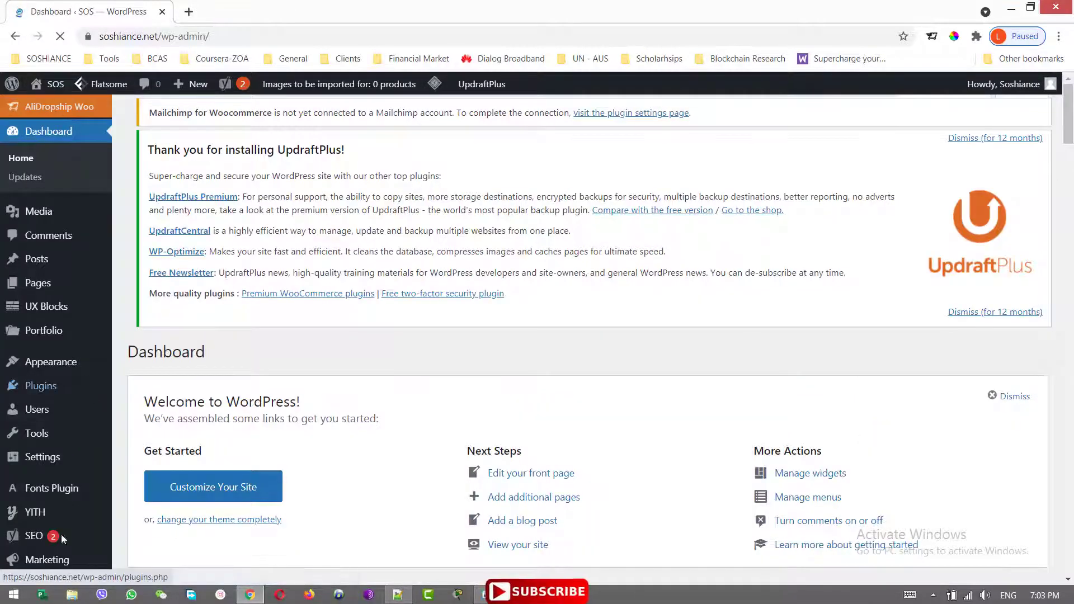
pyautogui.scroll(-4, 102, 432)
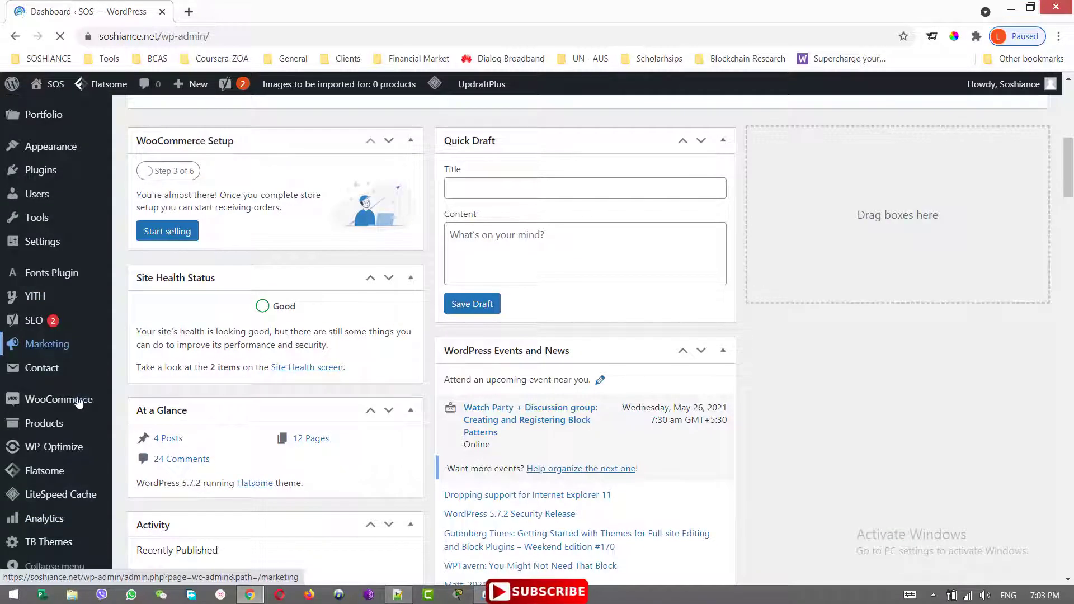
pyautogui.moveTo(81, 400)
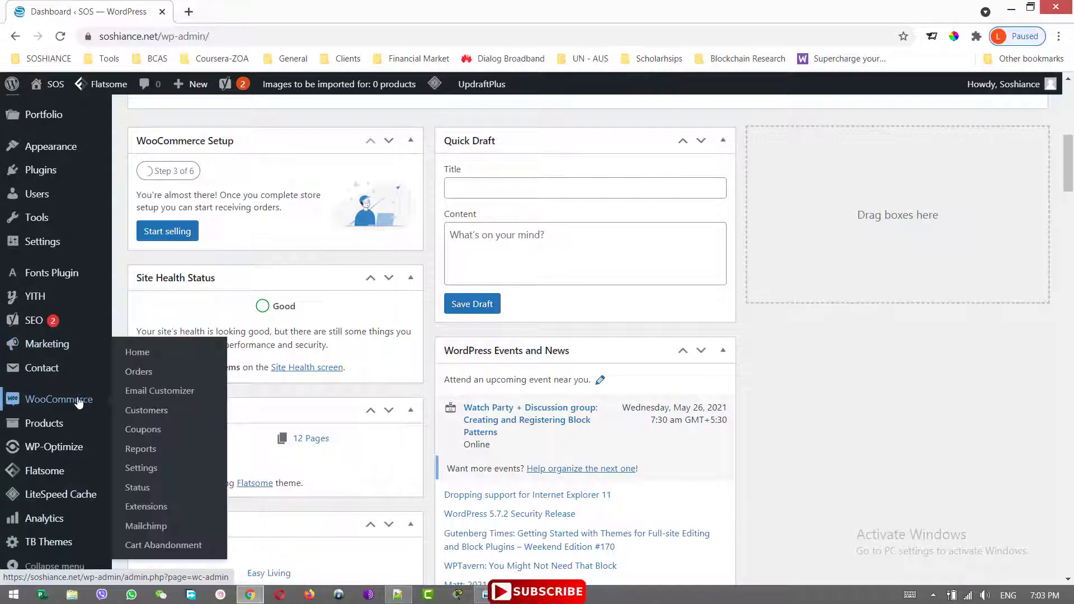
pyautogui.click(147, 471)
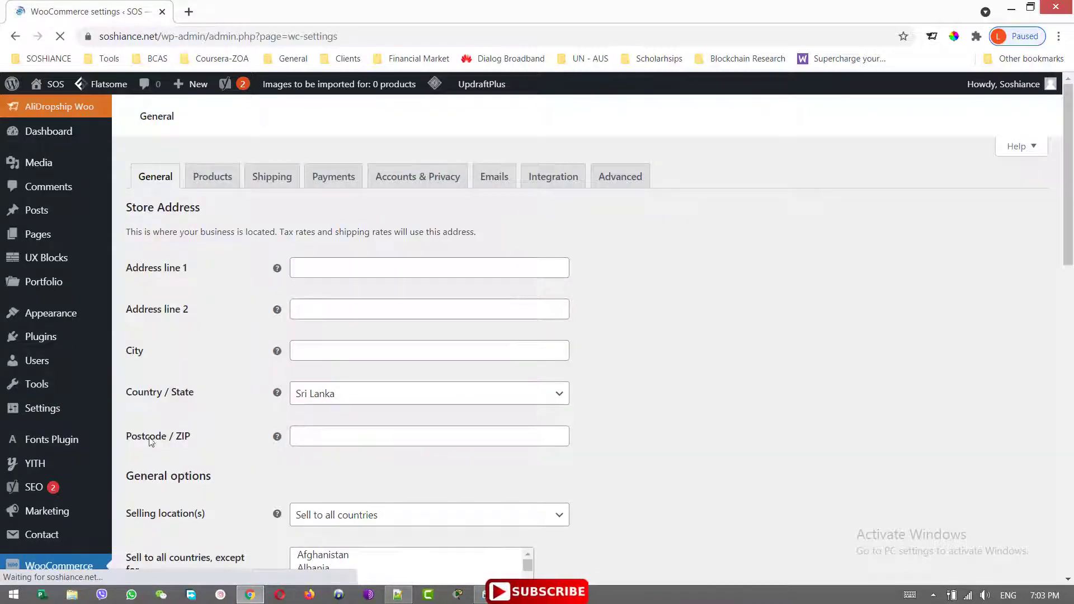
# On the Payments tab, switch off Credit Card/Debit Card and PayPal Standard.
pyautogui.click(346, 184)
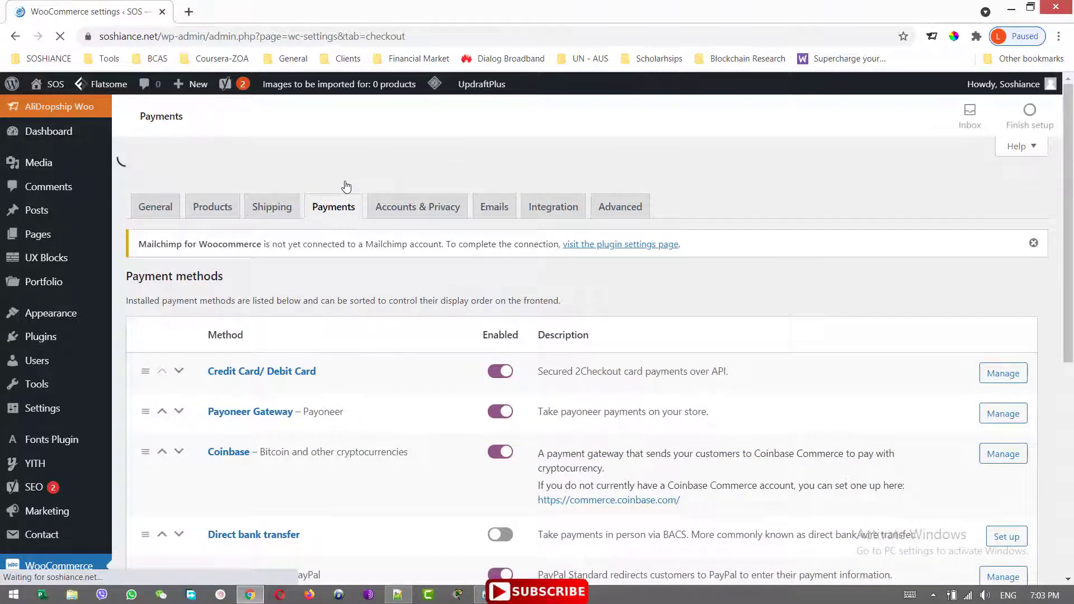
pyautogui.scroll(-4, 255, 285)
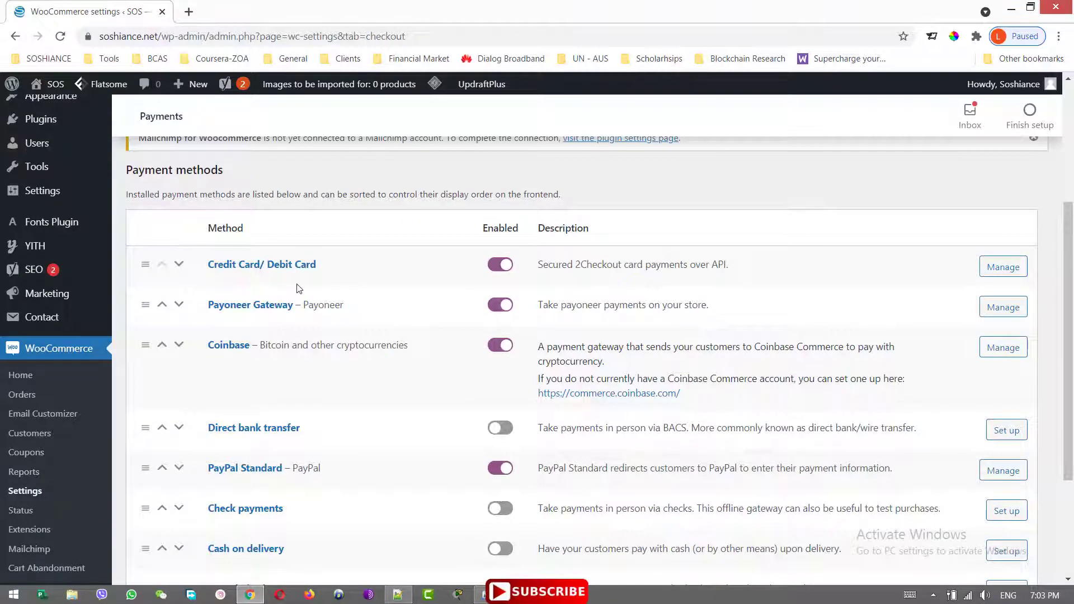
pyautogui.click(497, 268)
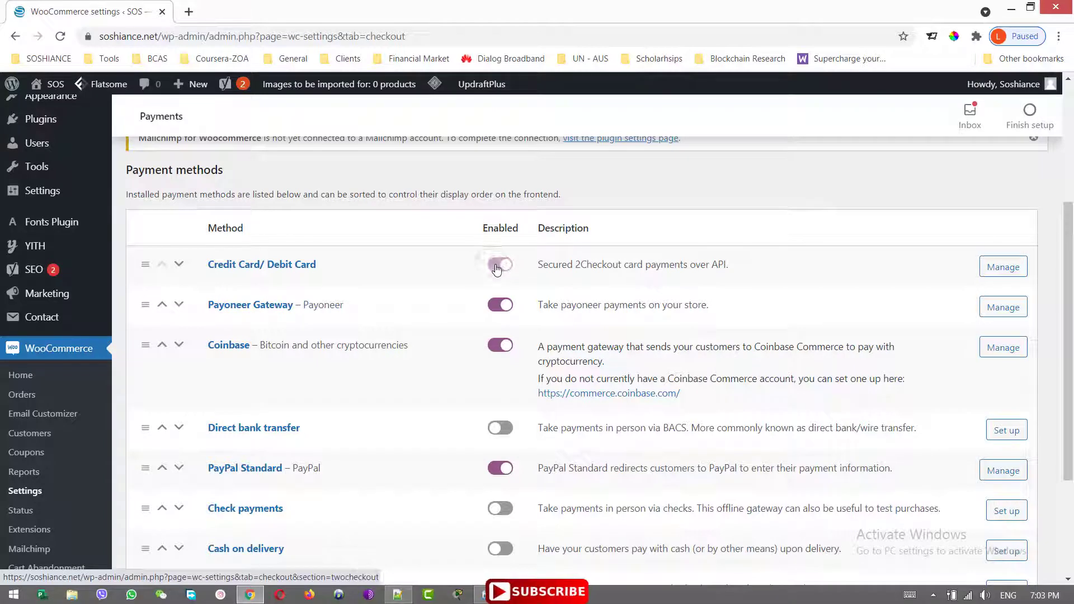
pyautogui.scroll(-2, 493, 358)
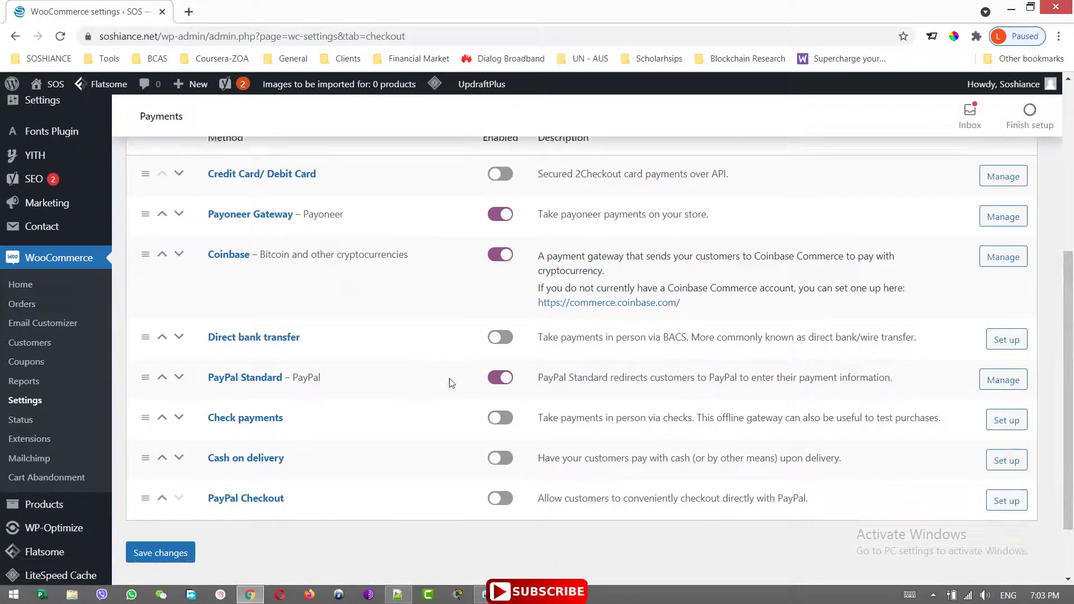
pyautogui.click(497, 378)
# Save the payment settings, leaving Payoneer Gateway and Coinbase enabled.
pyautogui.scroll(-2, 1071, 395)
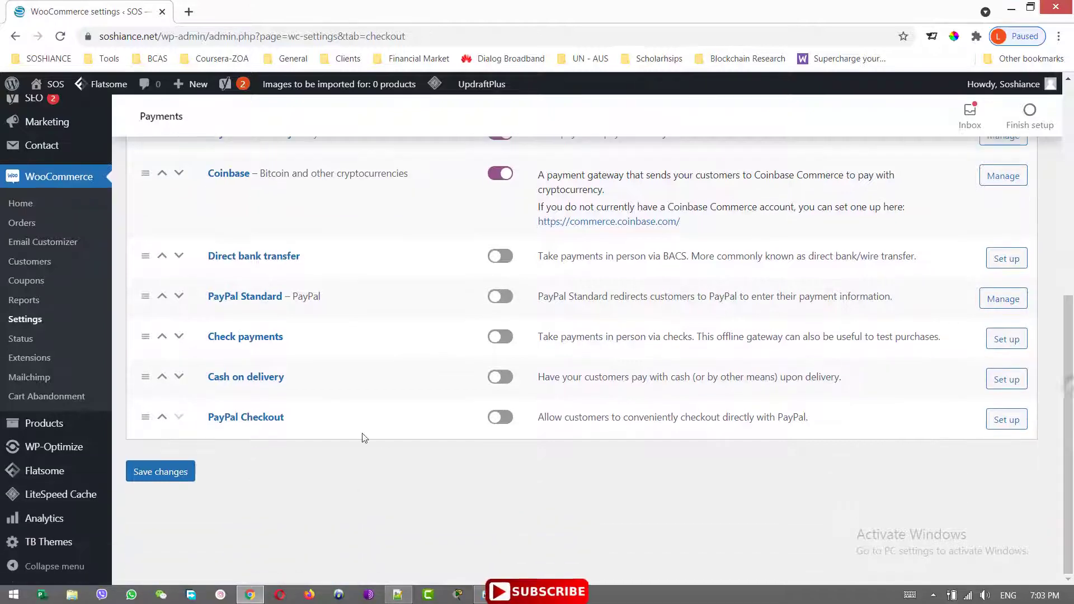
pyautogui.click(179, 479)
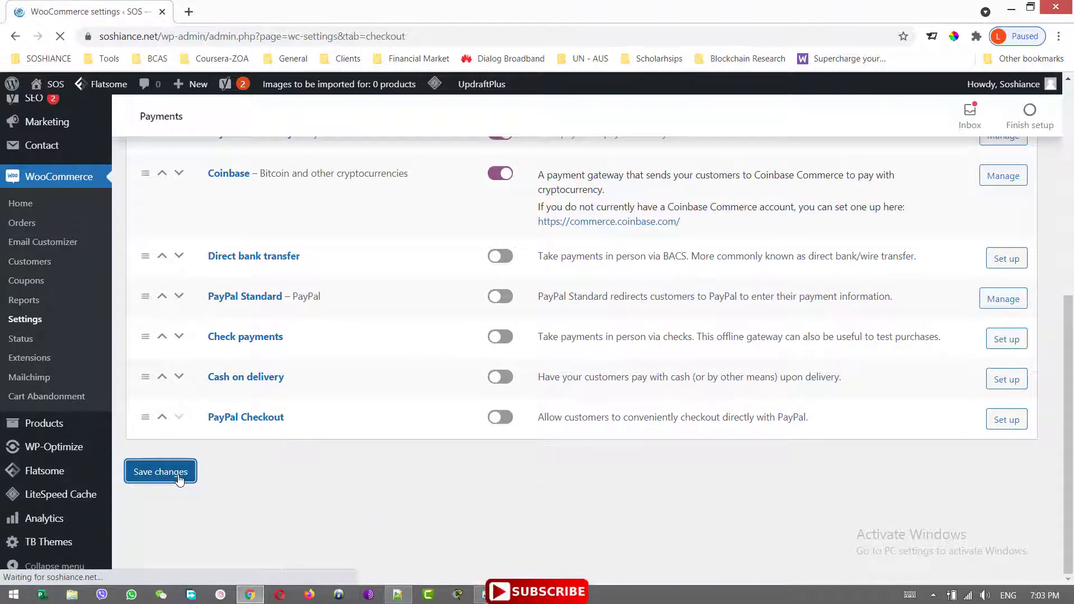
pyautogui.scroll(-5, 451, 451)
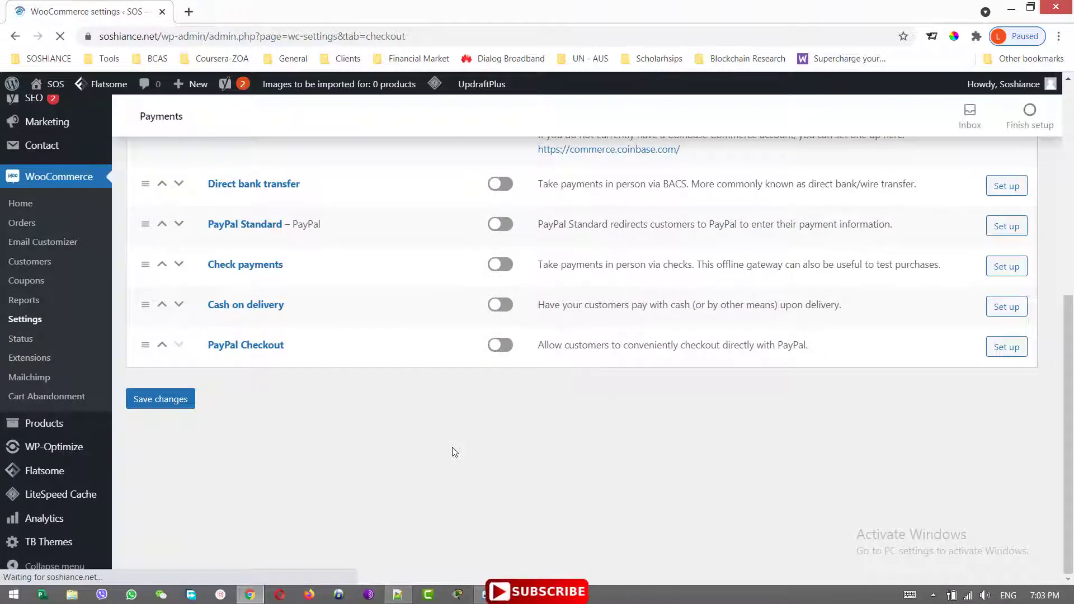
pyautogui.scroll(3, 277, 322)
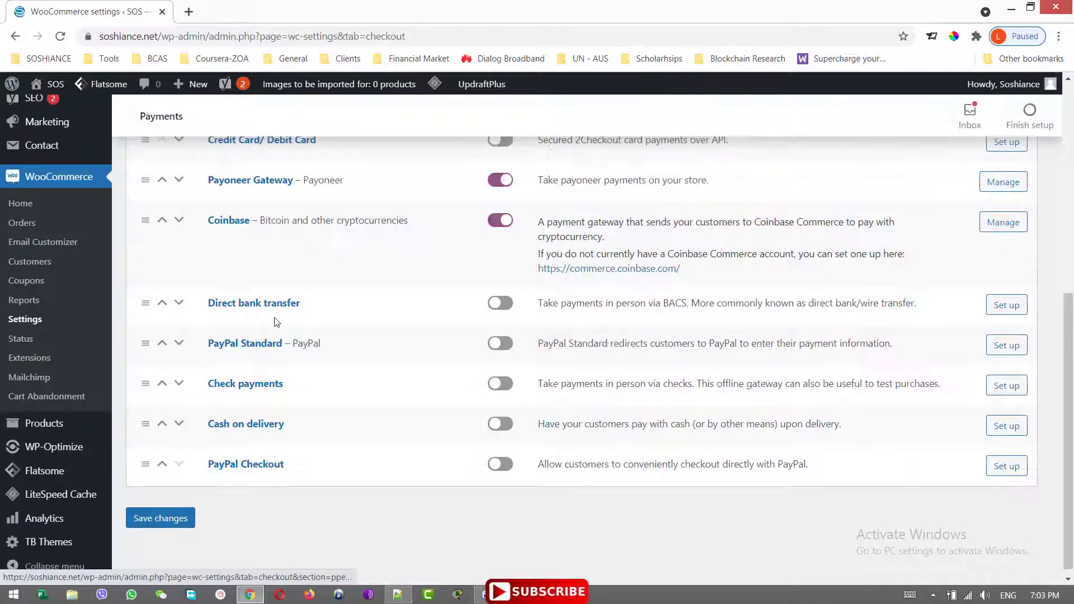
pyautogui.scroll(-1, 219, 479)
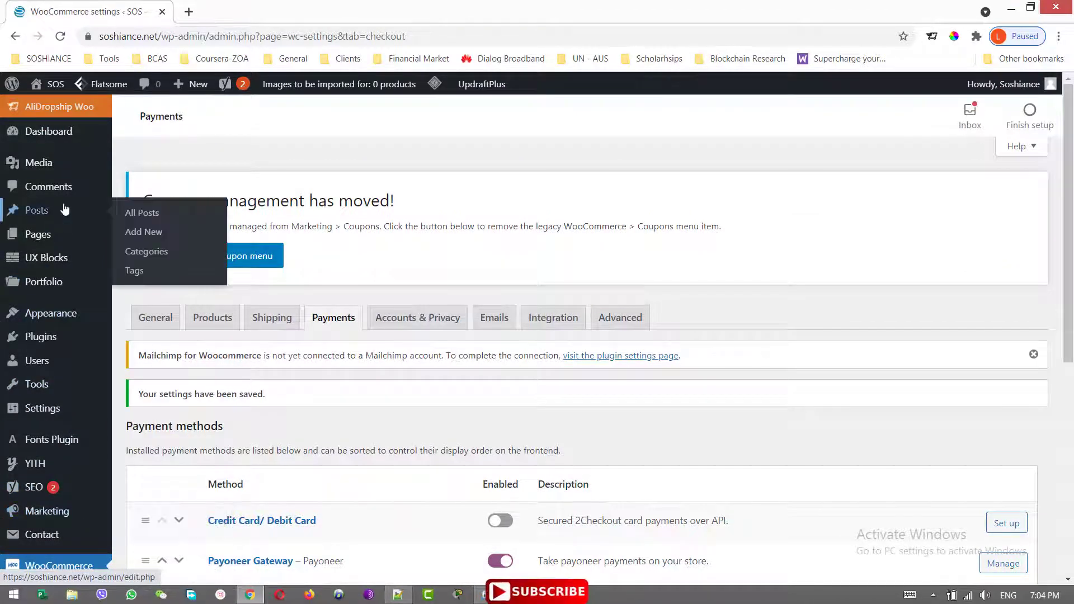
# Search Plugins > Add New for 'paypal express', finding WooCommerce PayPal Checkout Payment Gateway already active.
pyautogui.moveTo(59, 343)
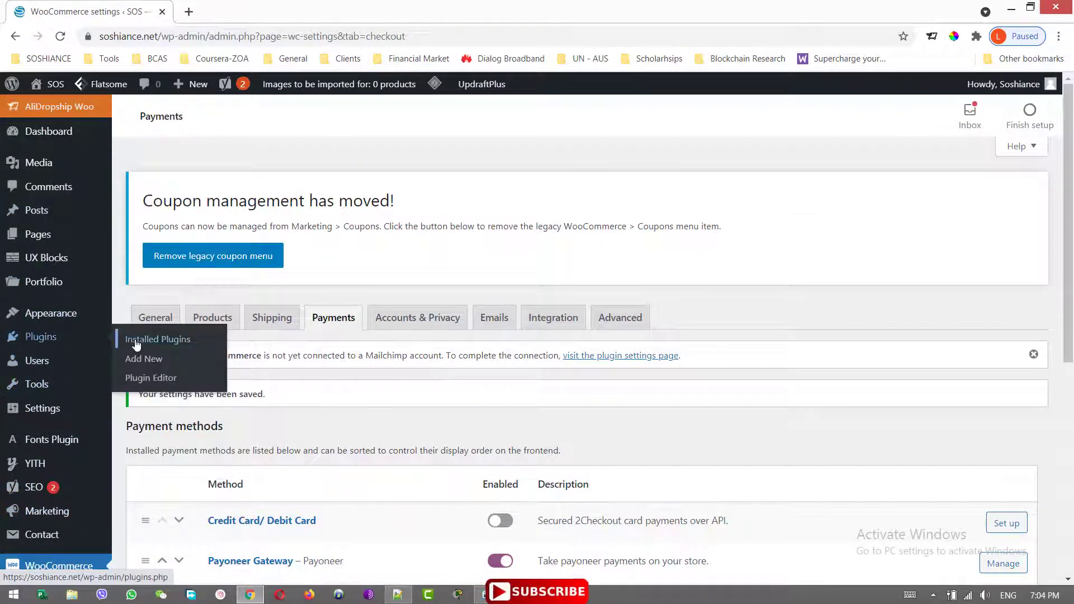
pyautogui.click(168, 359)
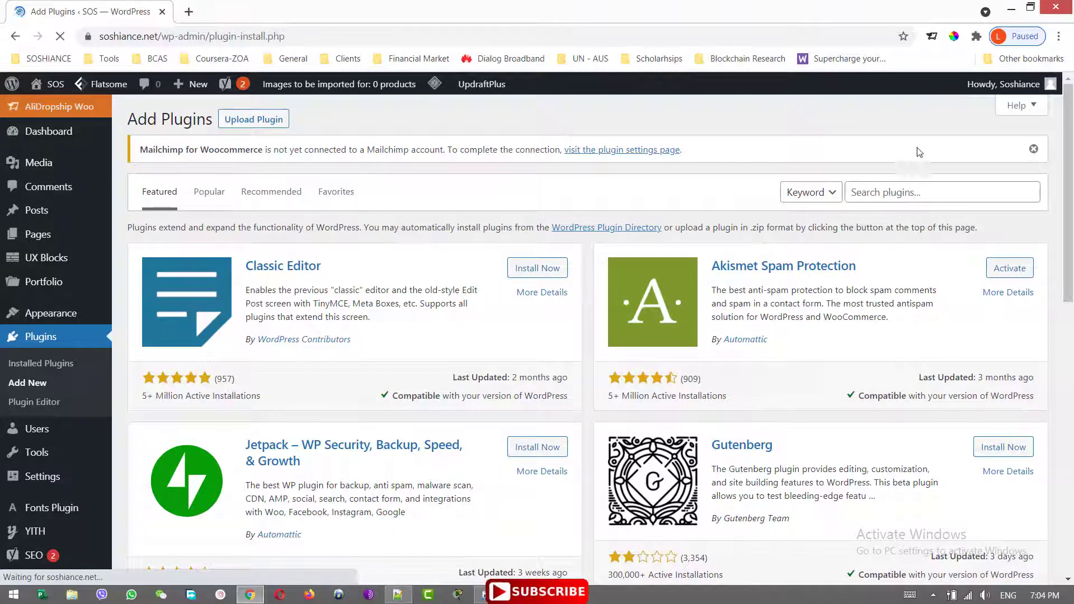
pyautogui.click(900, 193)
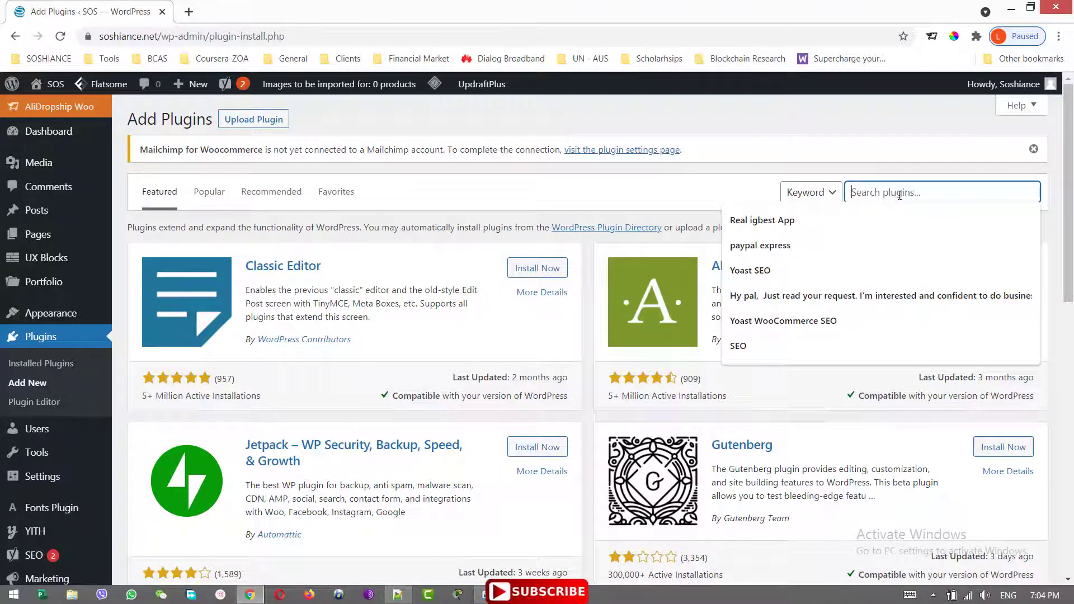
pyautogui.click(872, 244)
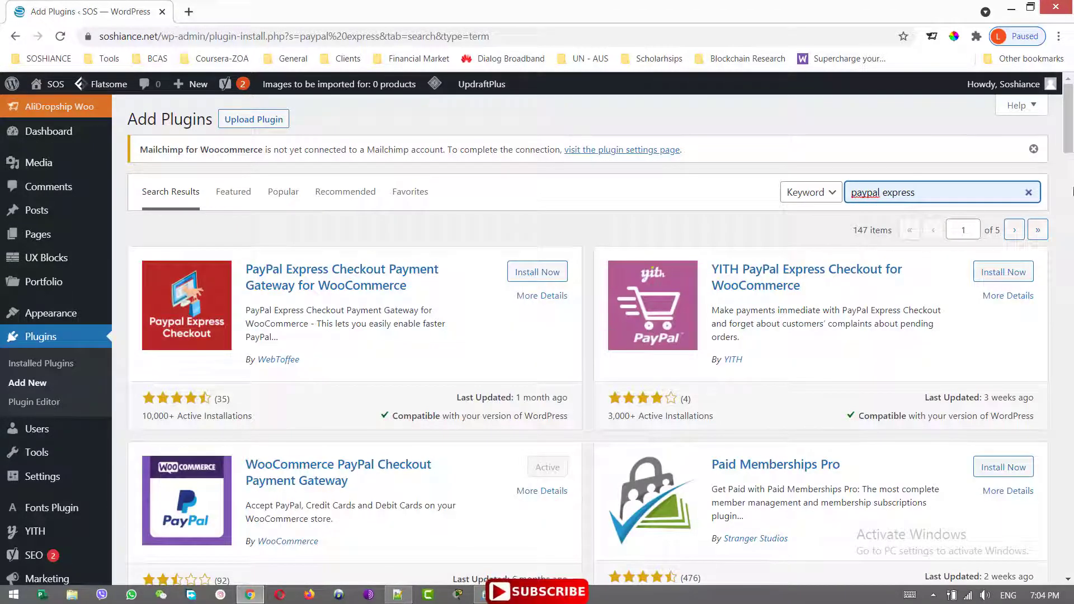
pyautogui.scroll(-4, 1072, 186)
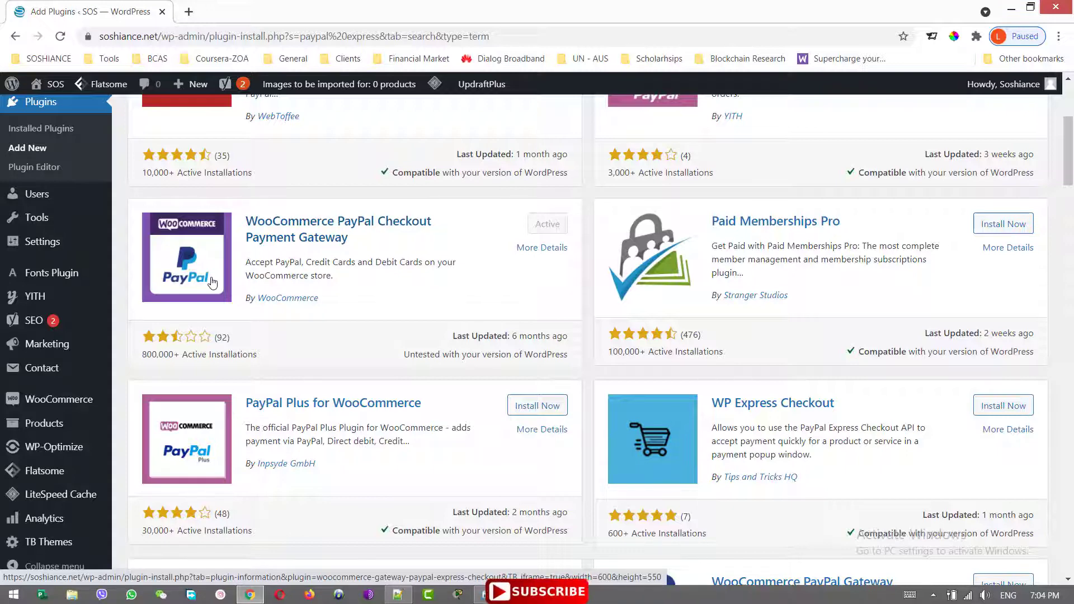
# In a new tab, open the WooCommerce.com PayPal extension page and choose FREE DOWNLOAD.
pyautogui.click(188, 11)
pyautogui.click(863, 61)
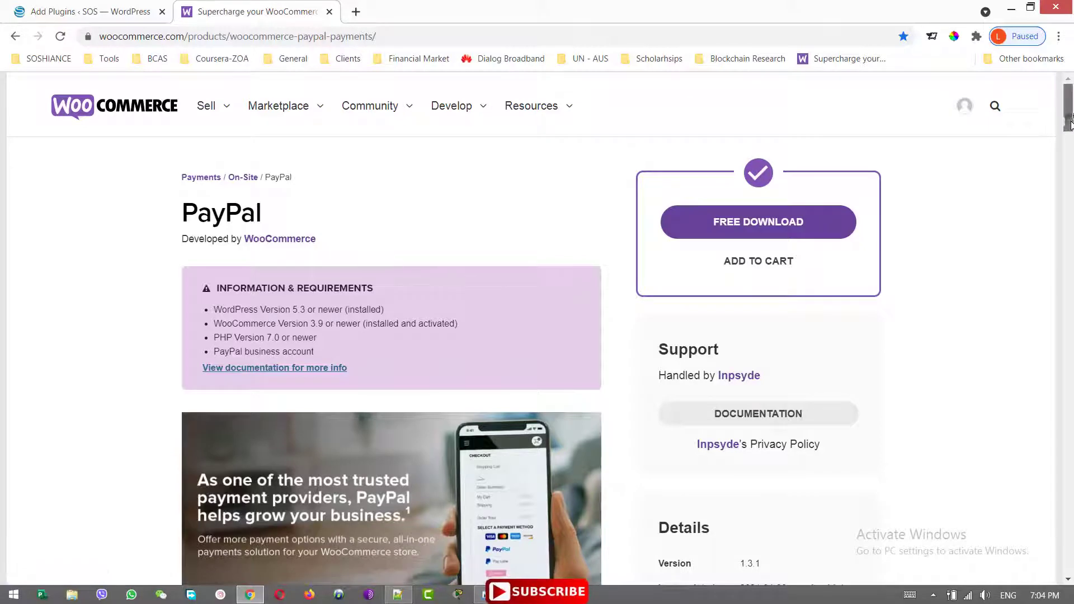
pyautogui.click(769, 233)
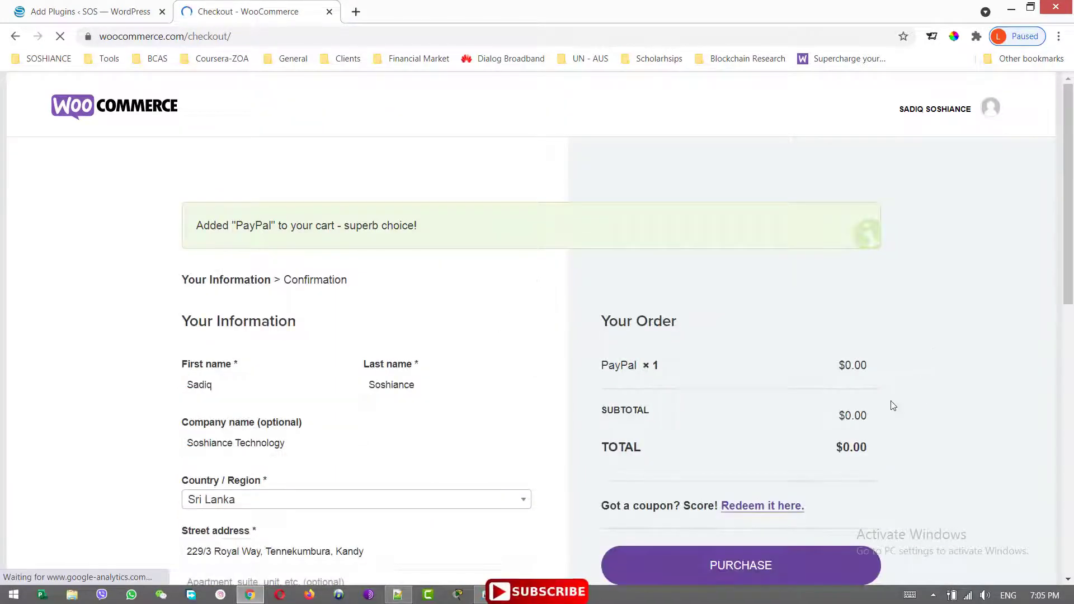
# Place the $0.00 PayPal order, then close the WooCommerce.com checkout tab.
pyautogui.scroll(-4, 893, 407)
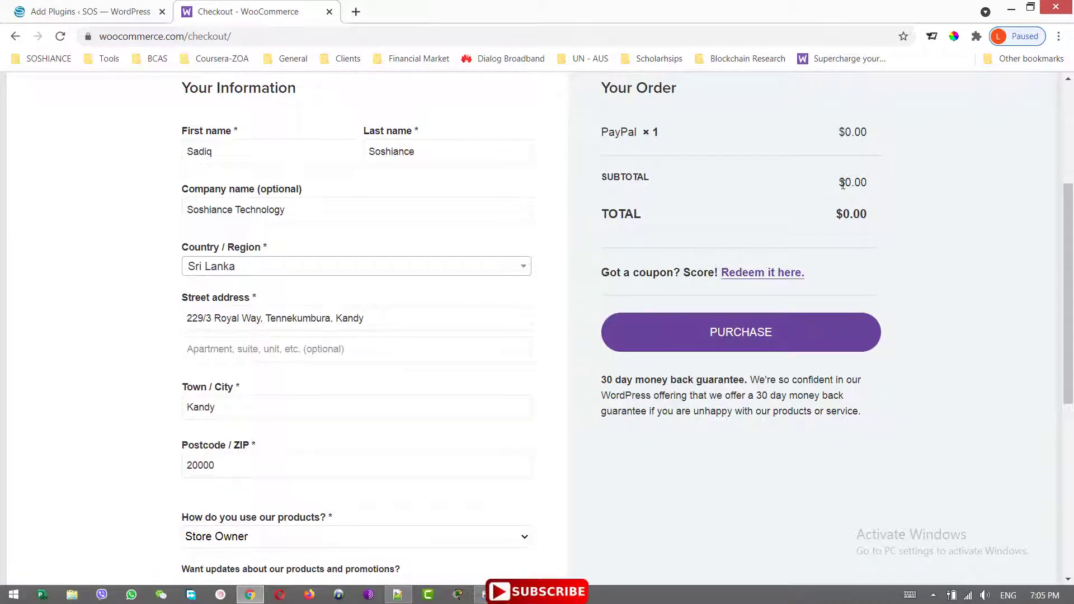
pyautogui.scroll(4, 842, 184)
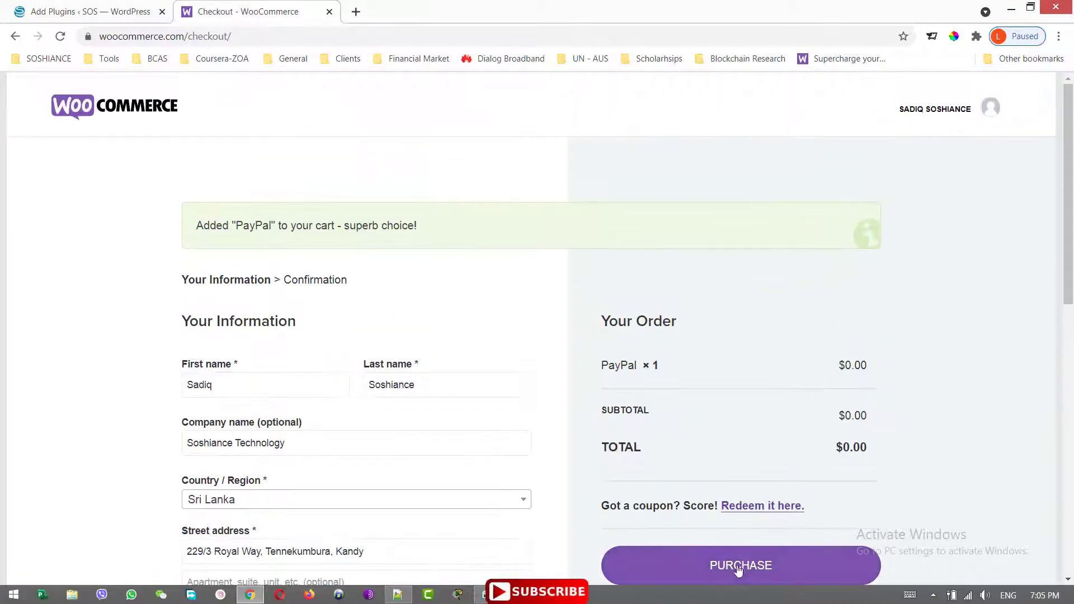
pyautogui.click(757, 567)
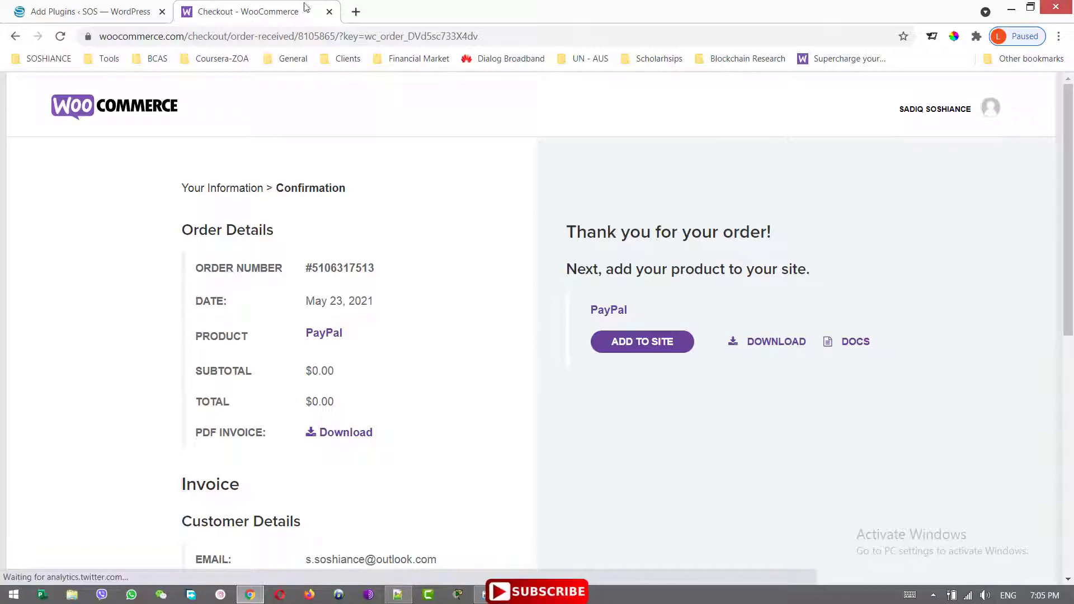
pyautogui.click(330, 12)
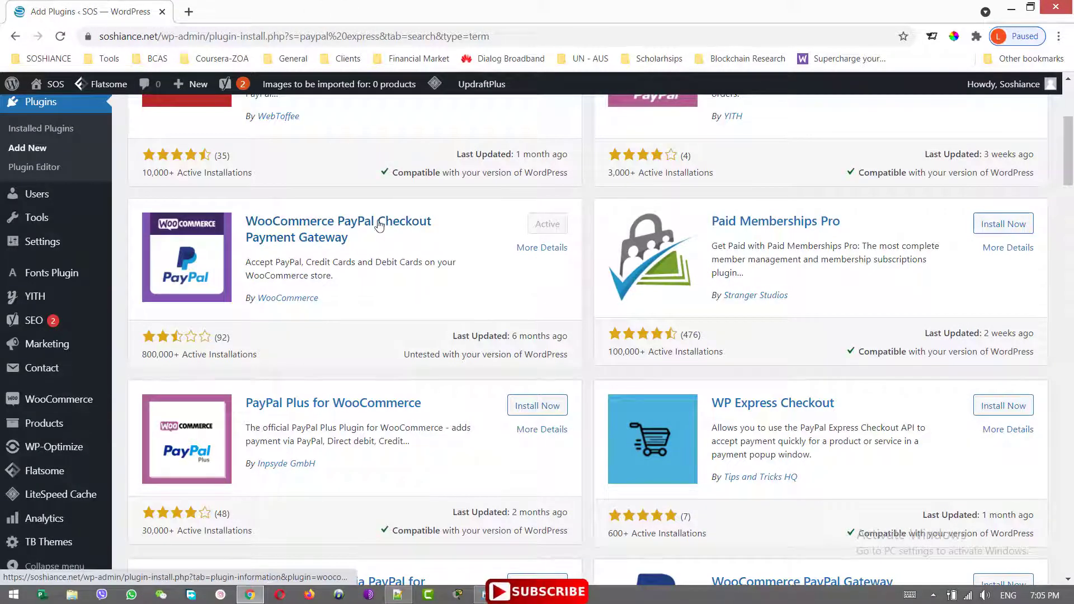
# Open WooCommerce Settings > Payments and enable PayPal Checkout.
pyautogui.moveTo(84, 404)
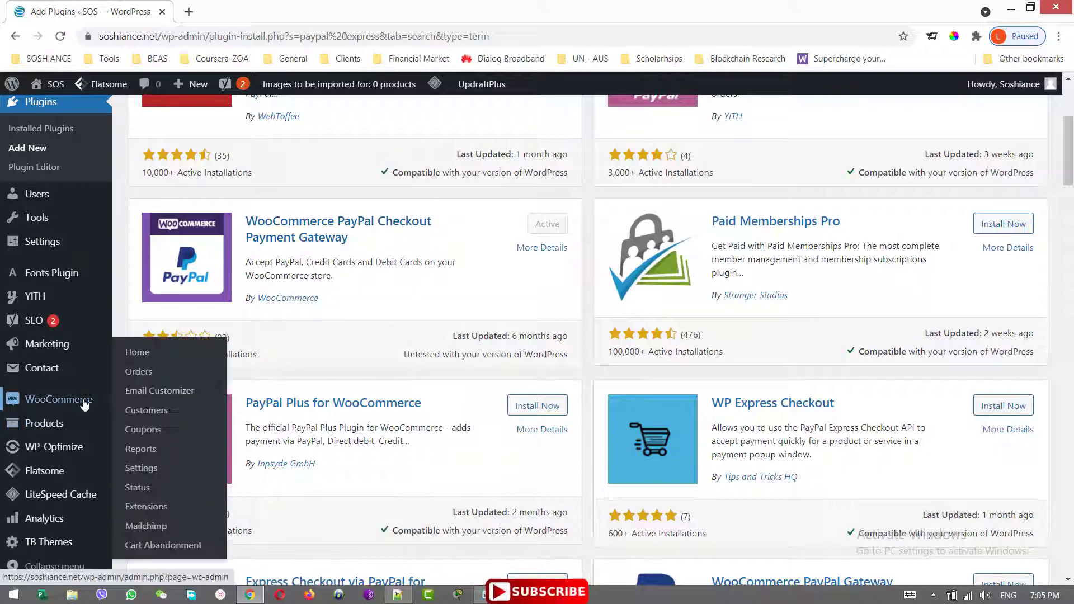
pyautogui.click(145, 468)
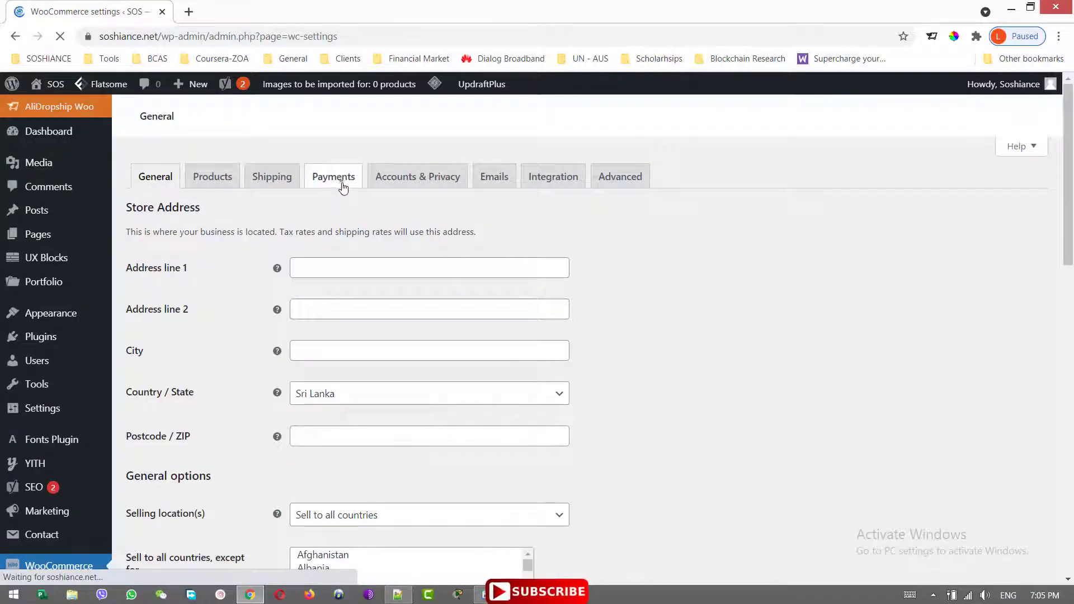
pyautogui.click(335, 177)
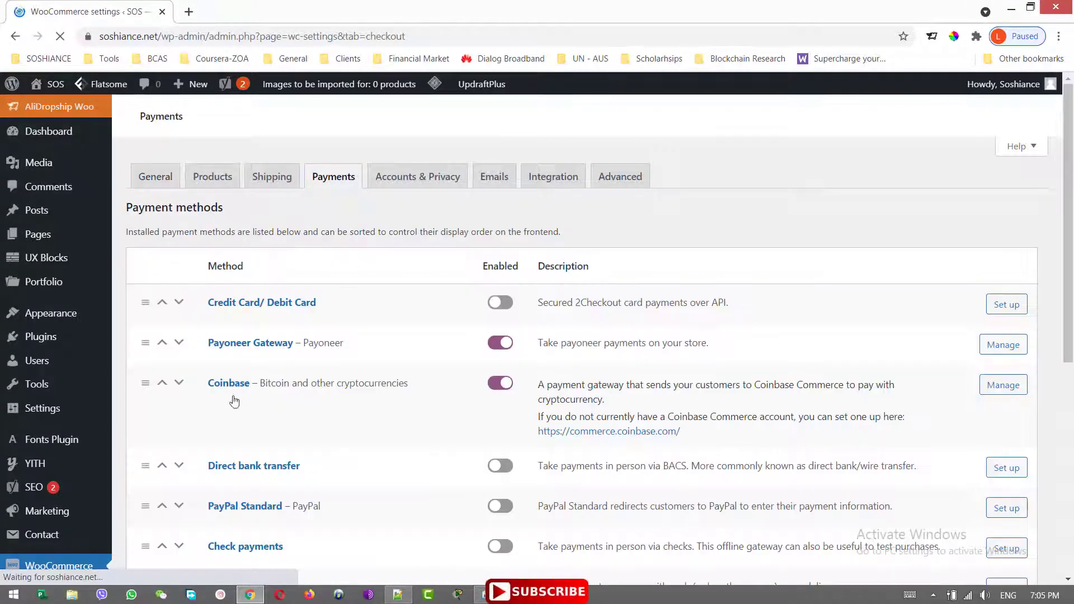
pyautogui.scroll(-4, 182, 404)
pyautogui.scroll(3, 262, 428)
pyautogui.scroll(-3, 262, 428)
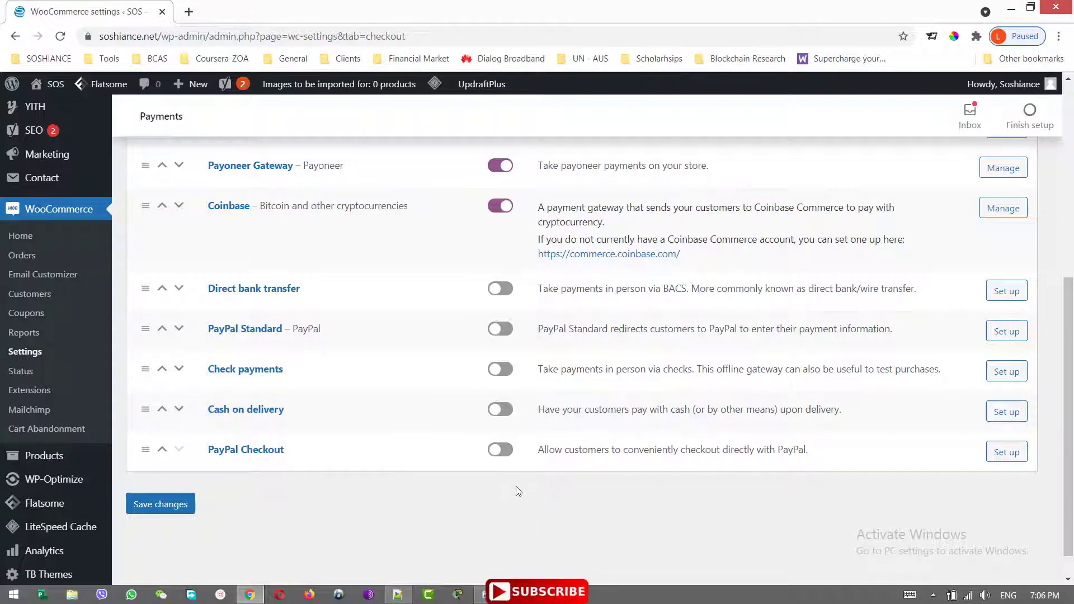
pyautogui.scroll(-1, 371, 456)
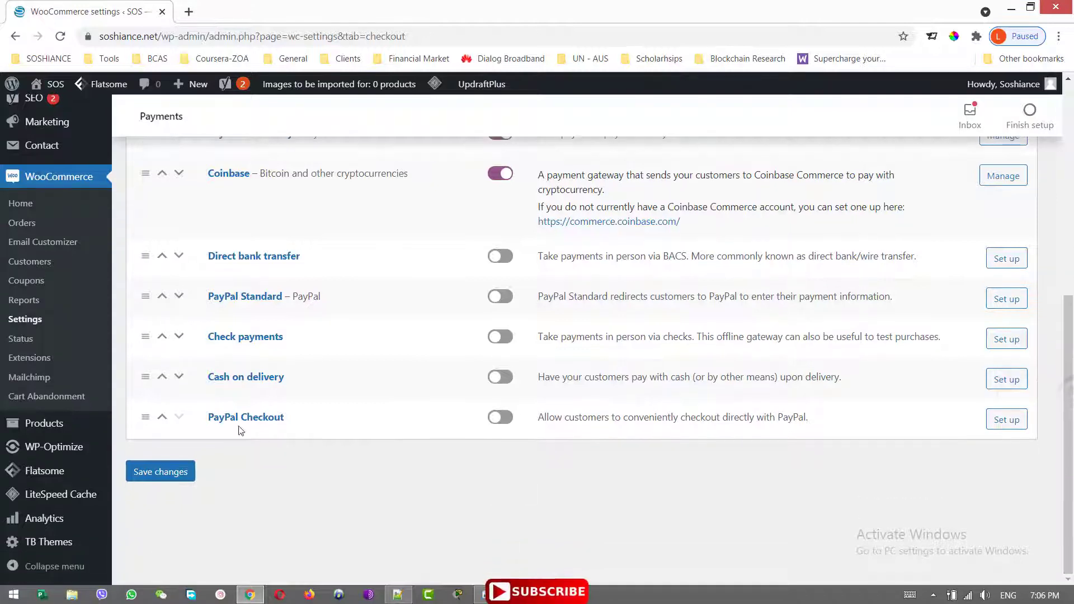
pyautogui.click(511, 422)
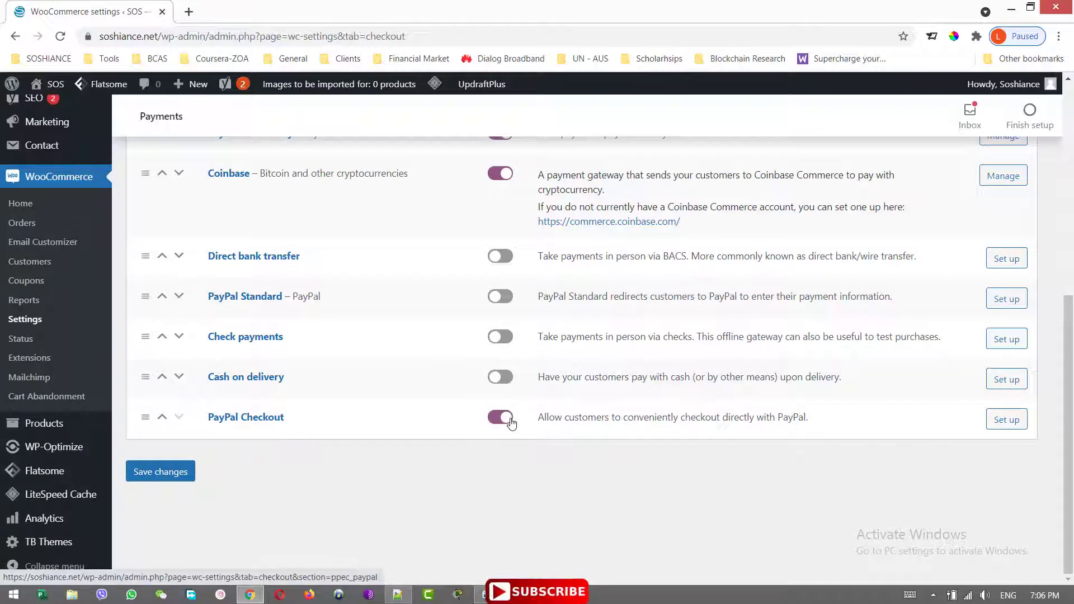
# Drag PayPal Checkout to the top of the list and Credit Card/Debit Card below Coinbase.
pyautogui.scroll(3, 173, 420)
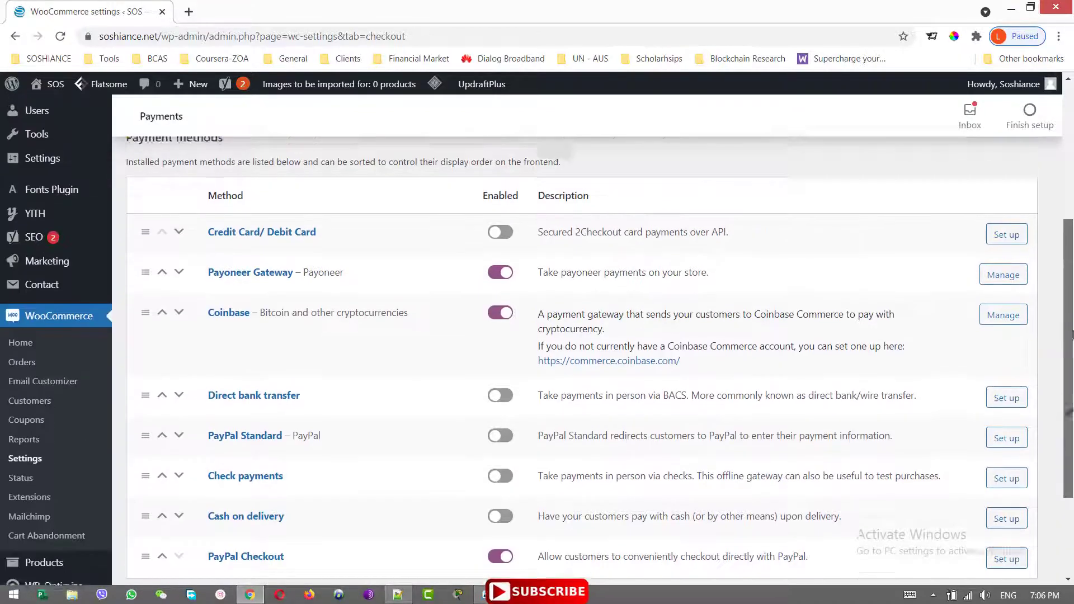
pyautogui.moveTo(145, 522); pyautogui.dragTo(141, 183)
pyautogui.moveTo(144, 239); pyautogui.dragTo(148, 362)
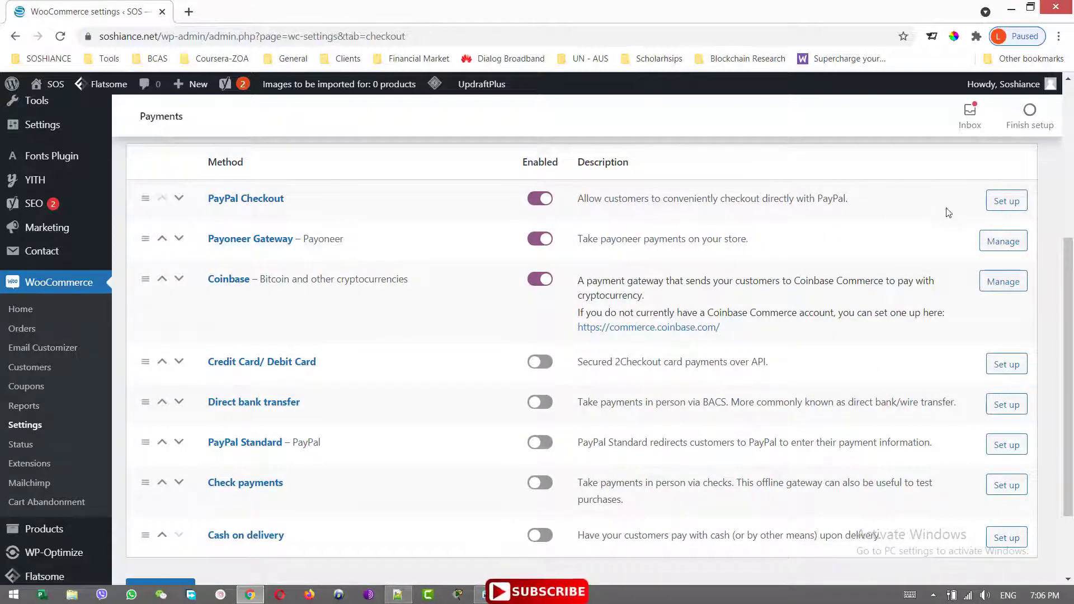
# Enable PayPal Checkout and look over its Title and Description text.
pyautogui.click(1007, 200)
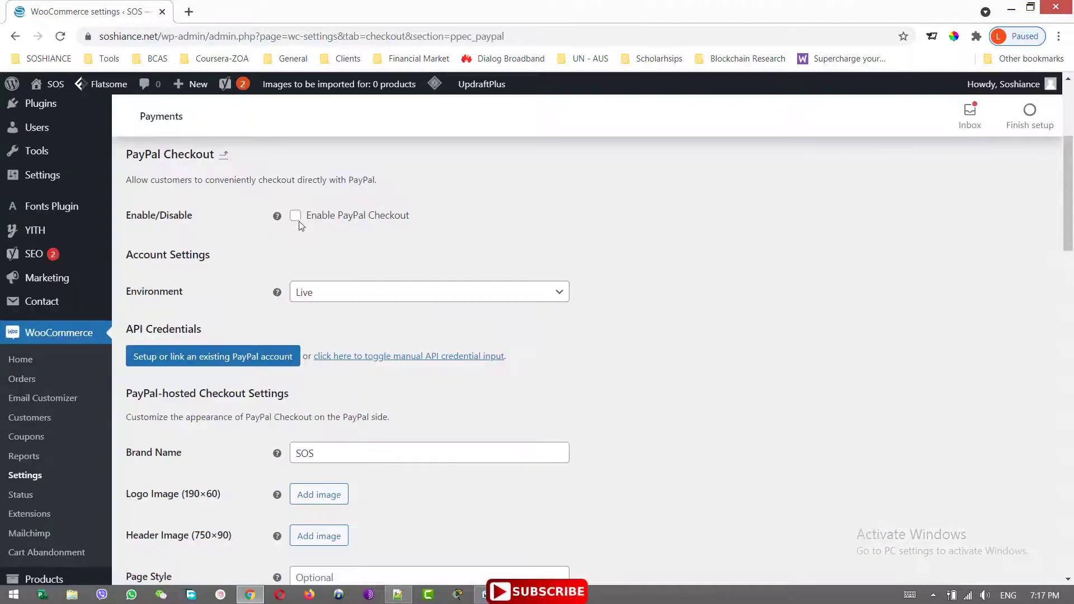
pyautogui.click(295, 216)
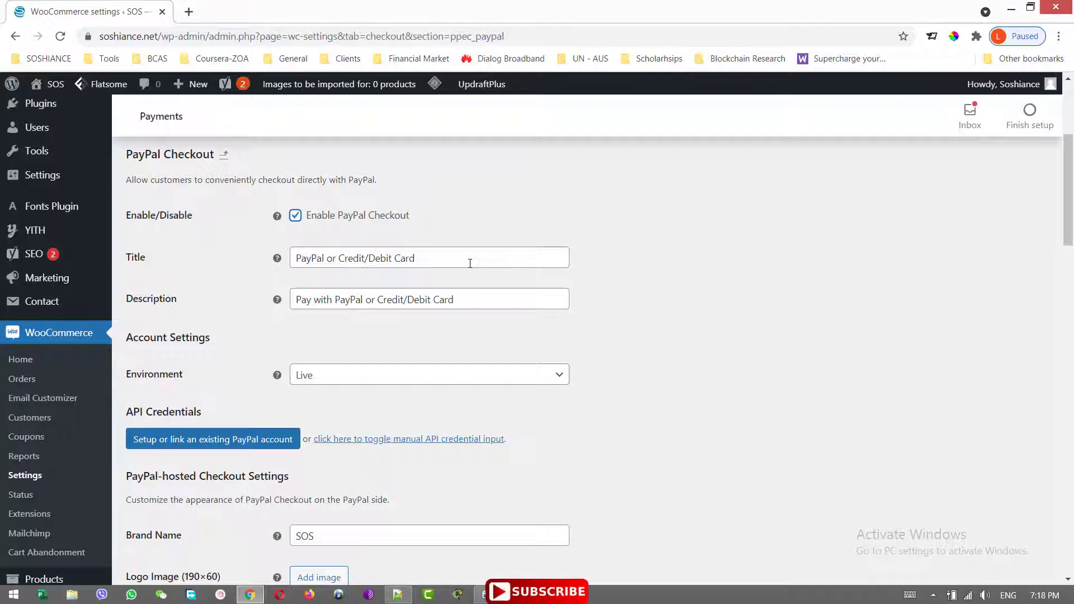
pyautogui.click(470, 263)
pyautogui.moveTo(464, 263); pyautogui.dragTo(295, 258)
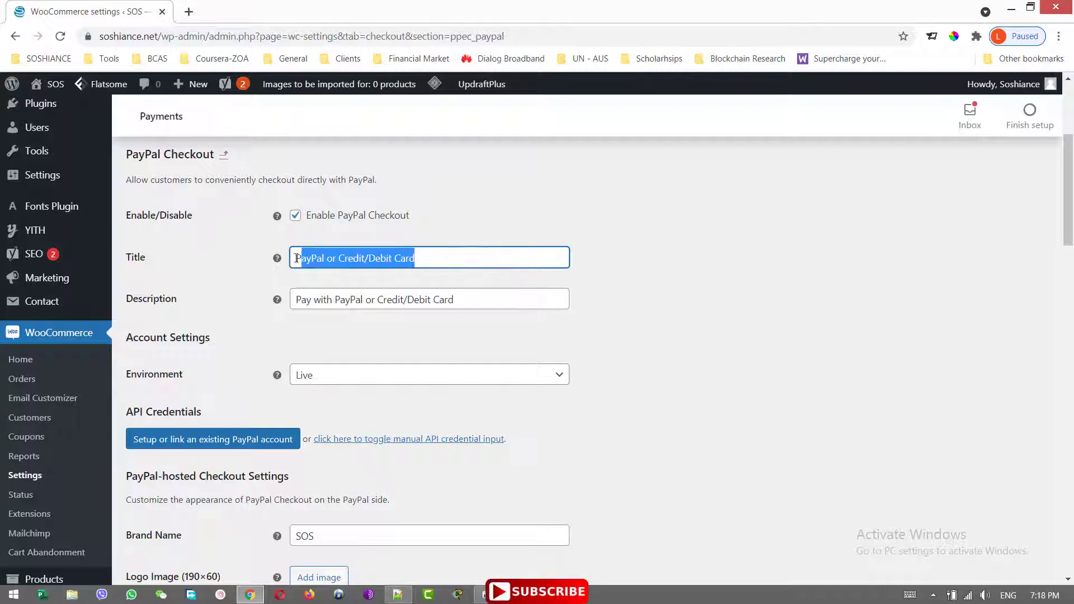
pyautogui.click(465, 254)
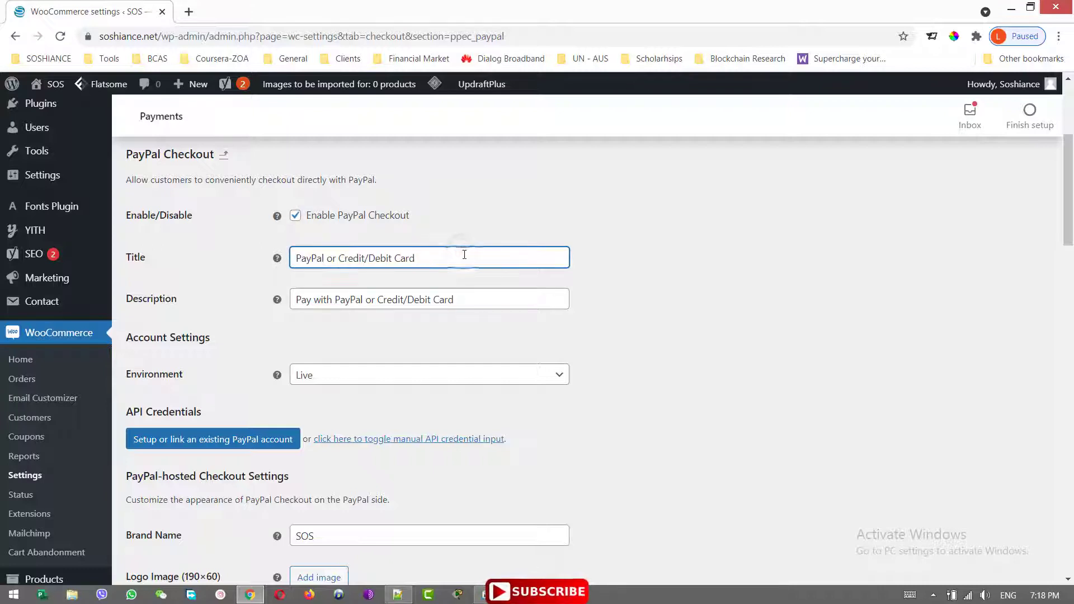
pyautogui.moveTo(499, 298); pyautogui.dragTo(320, 299)
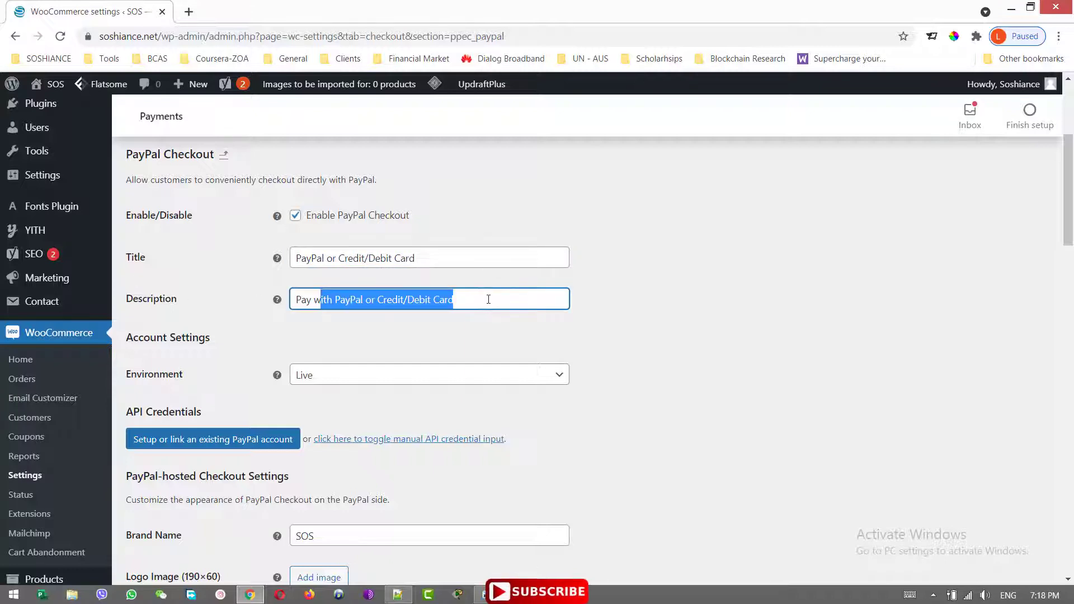
pyautogui.click(719, 377)
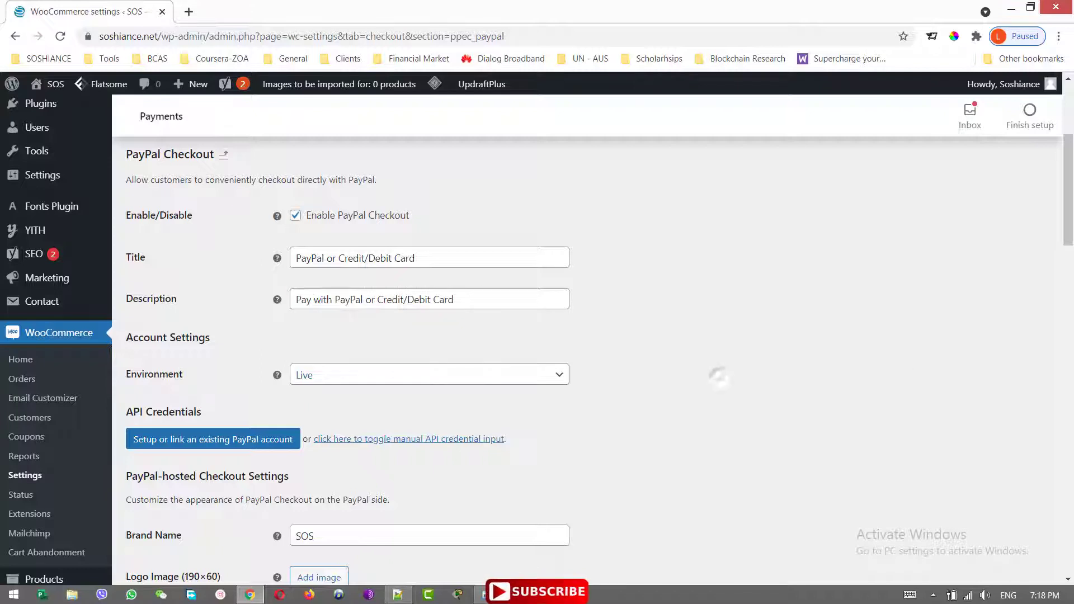
# Keep the Environment on Live after briefly switching it to Sandbox.
pyautogui.scroll(-1, 719, 377)
pyautogui.click(394, 296)
pyautogui.click(364, 343)
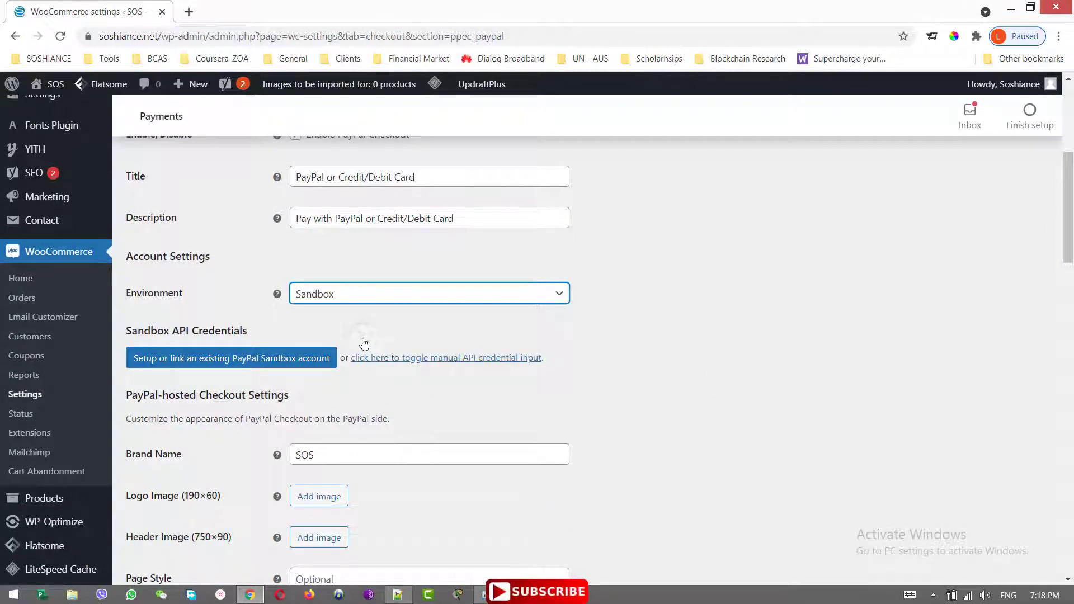
pyautogui.click(348, 302)
pyautogui.click(353, 312)
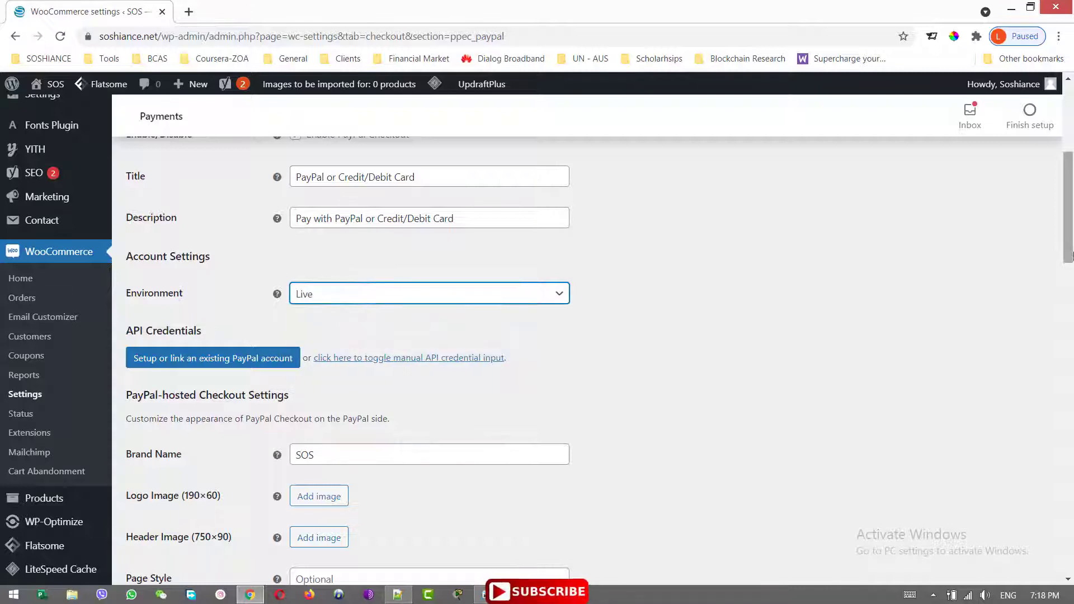
pyautogui.scroll(-2, 302, 310)
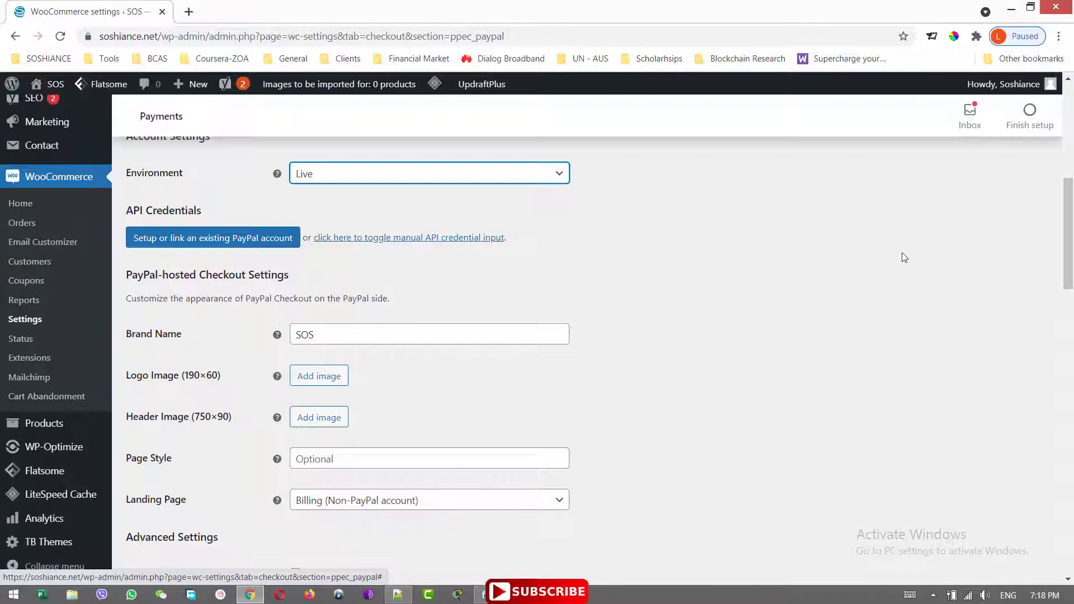
# Enter the live API username, then paste the live API password and signature from the saved PayPal credentials.
pyautogui.click(480, 240)
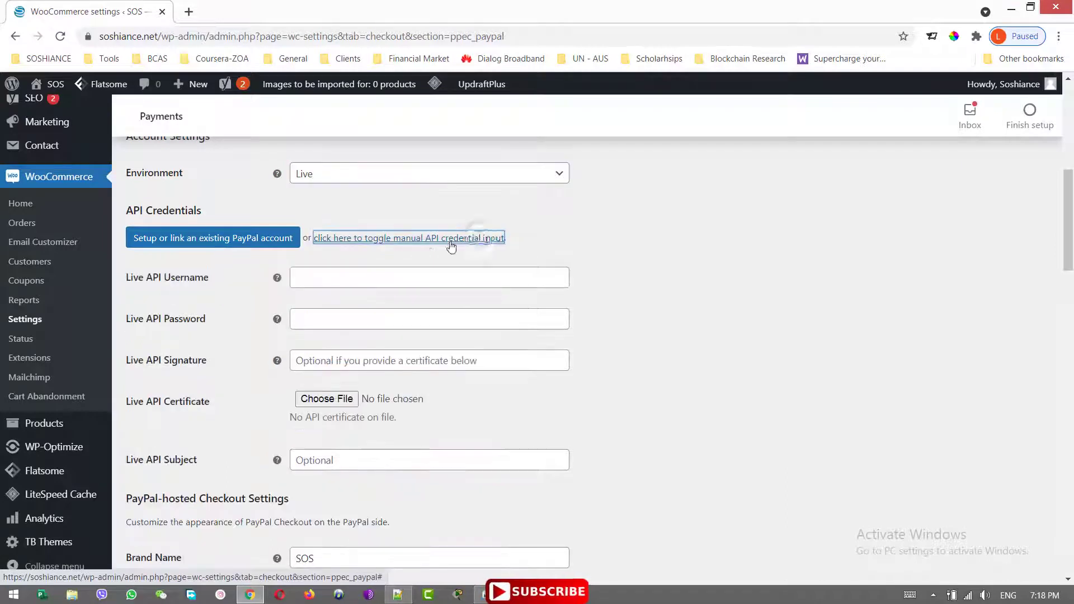
pyautogui.click(325, 275)
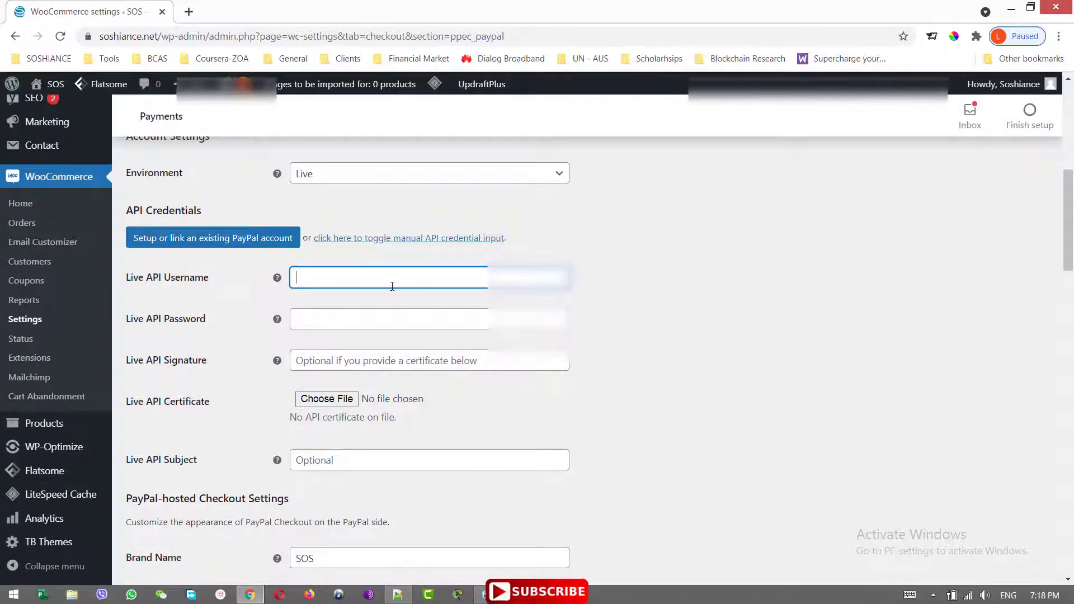
pyautogui.click(484, 597)
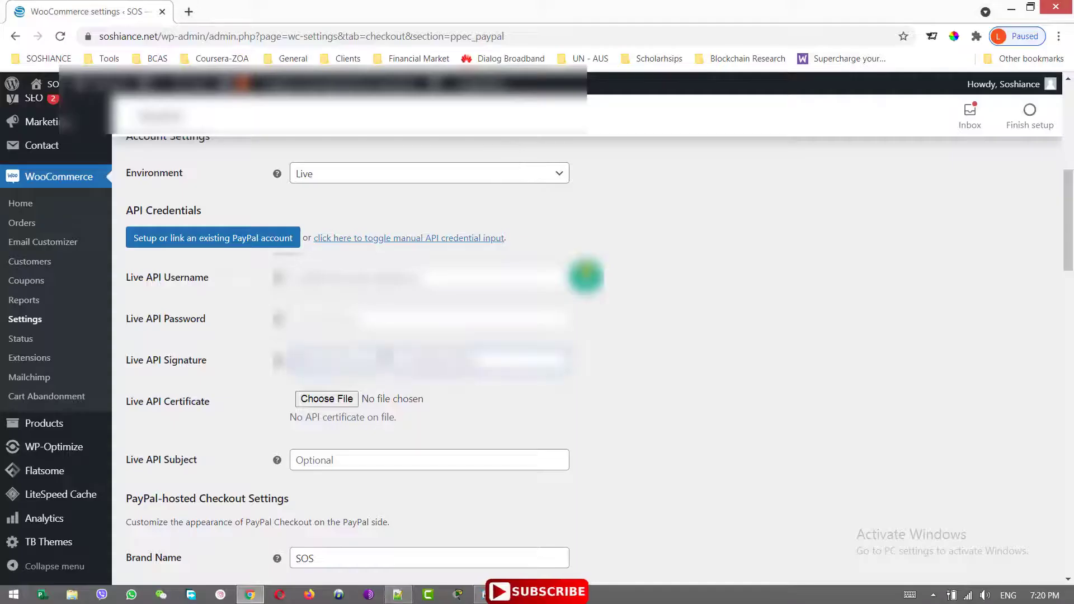
pyautogui.hotkey('ctrl', 'v')
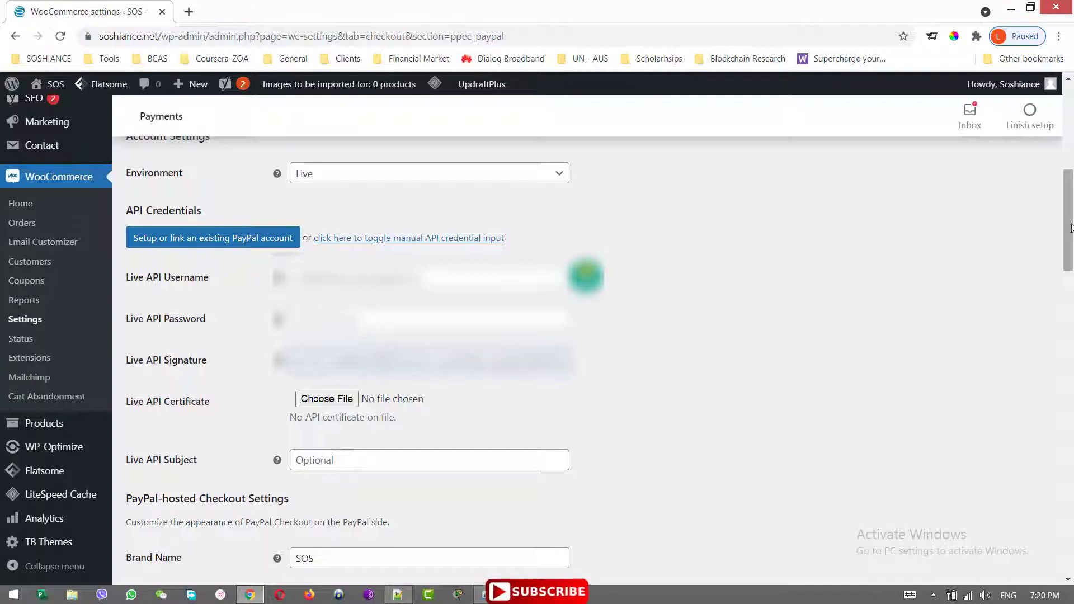
# Edit the Brand Name, then upload SOS.png and SOS Checkout Header.png to the media library.
pyautogui.scroll(-4, 1071, 227)
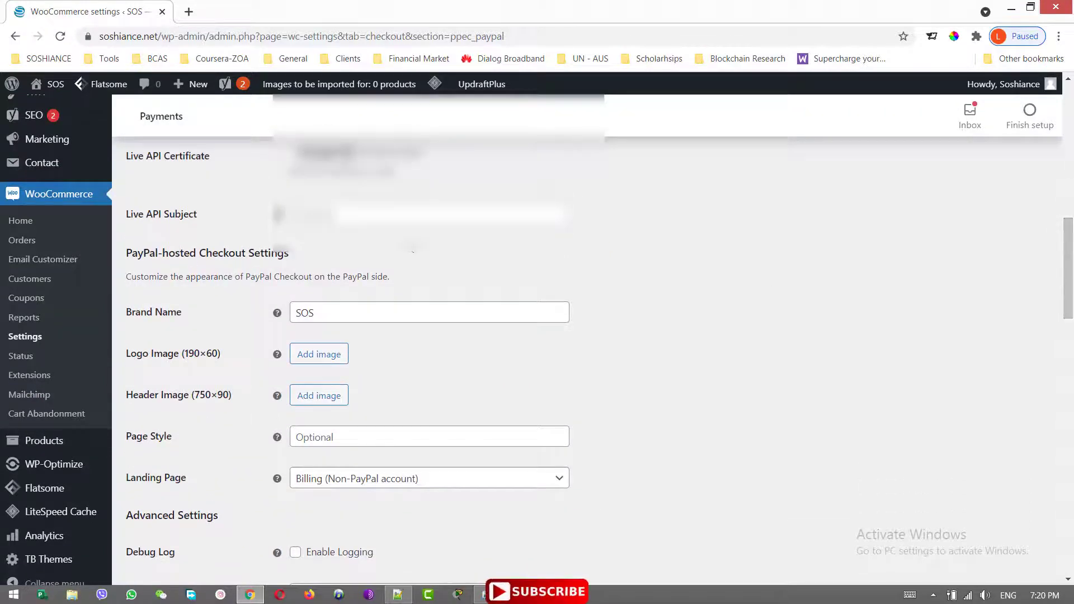
pyautogui.scroll(-1, 631, 259)
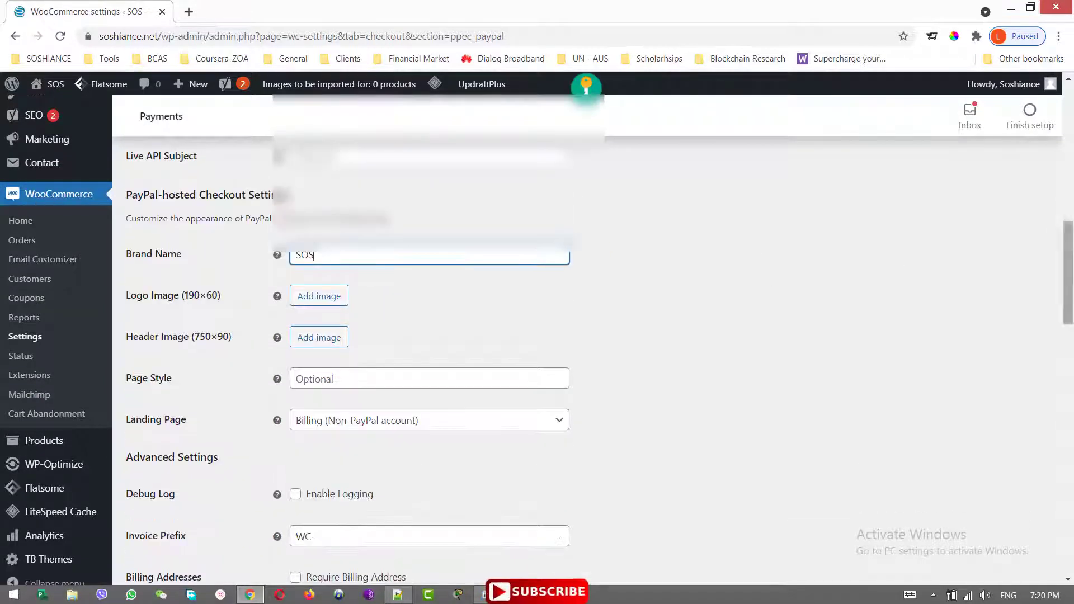
pyautogui.click(412, 256)
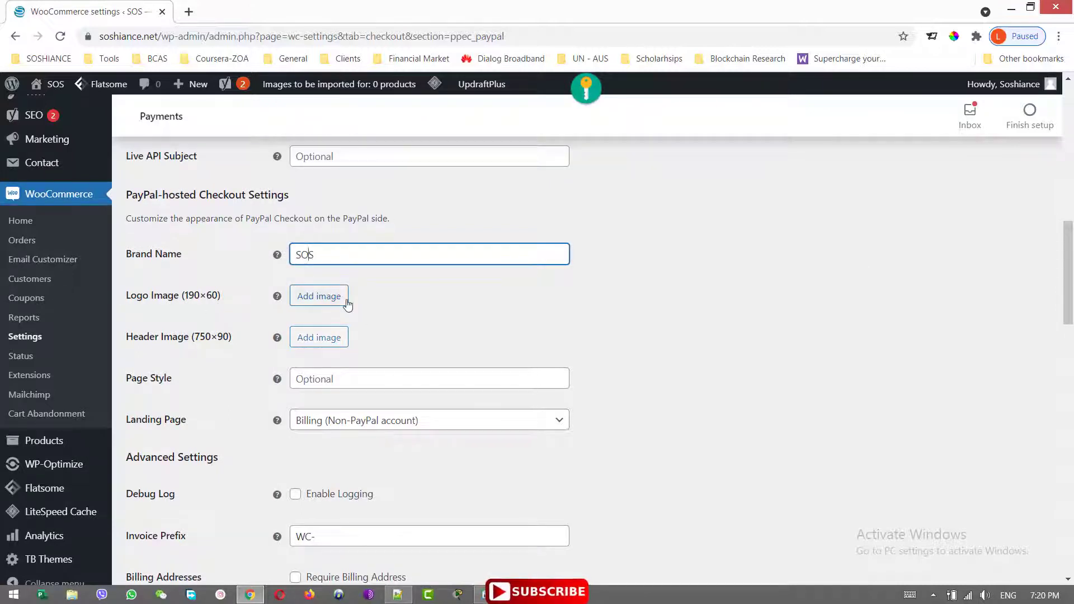
pyautogui.click(321, 303)
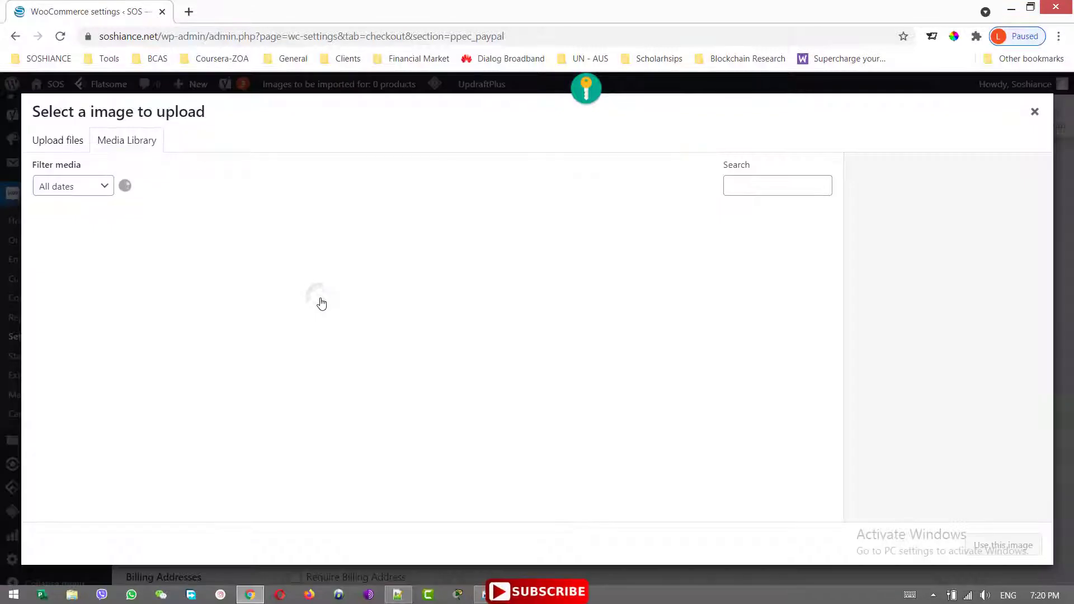
pyautogui.click(76, 152)
pyautogui.click(529, 336)
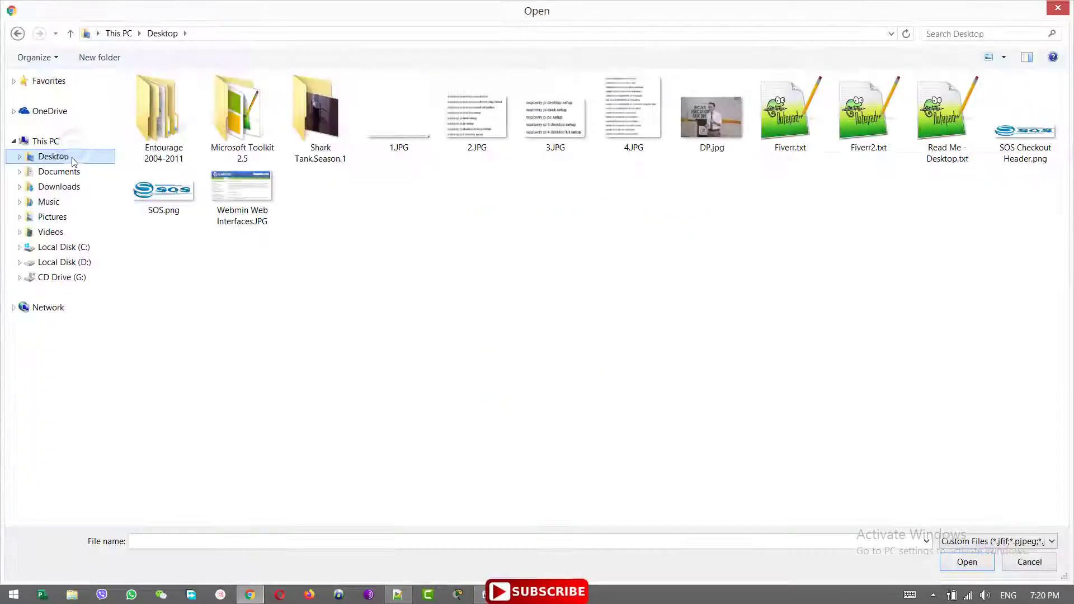
pyautogui.click(1025, 120)
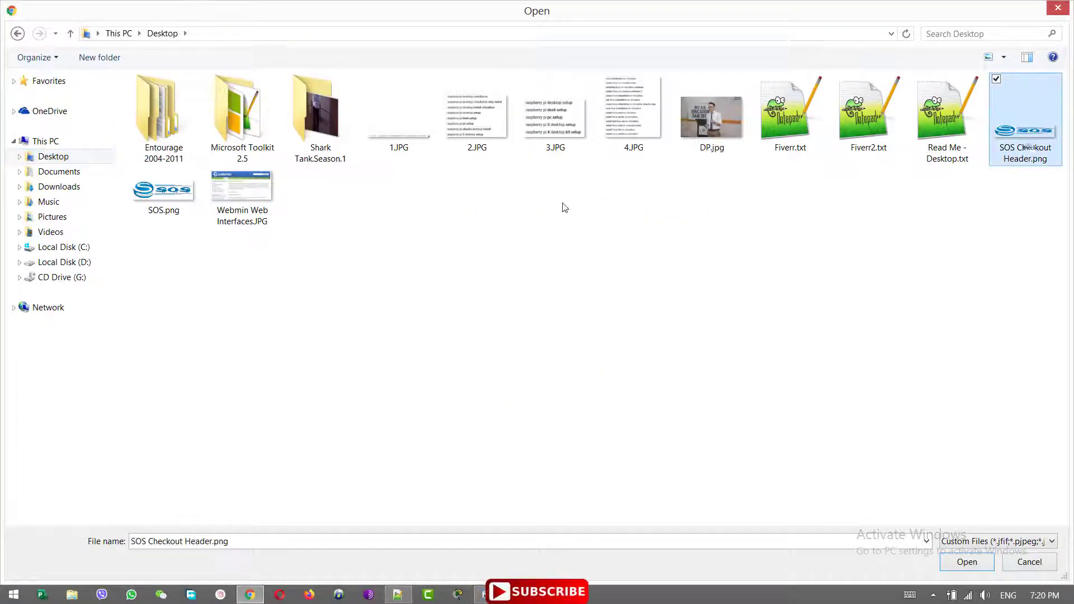
pyautogui.keyDown('ctrl'); pyautogui.click(163, 193); pyautogui.keyUp('ctrl')
pyautogui.click(968, 561)
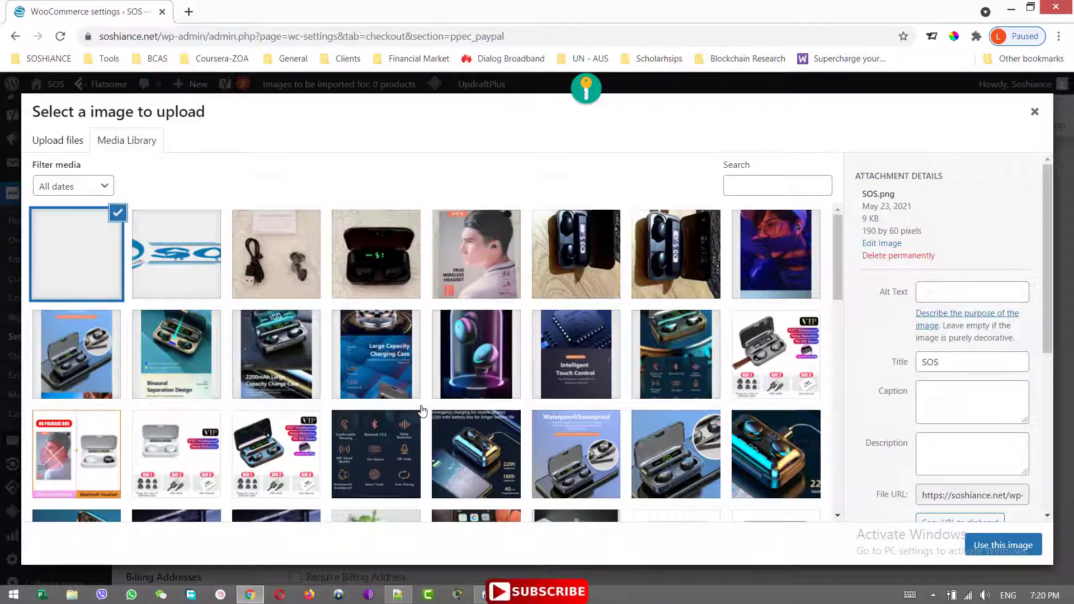
# Set SOS.png as the logo image and pick SOS Checkout Header for the header.
pyautogui.click(159, 274)
pyautogui.click(64, 271)
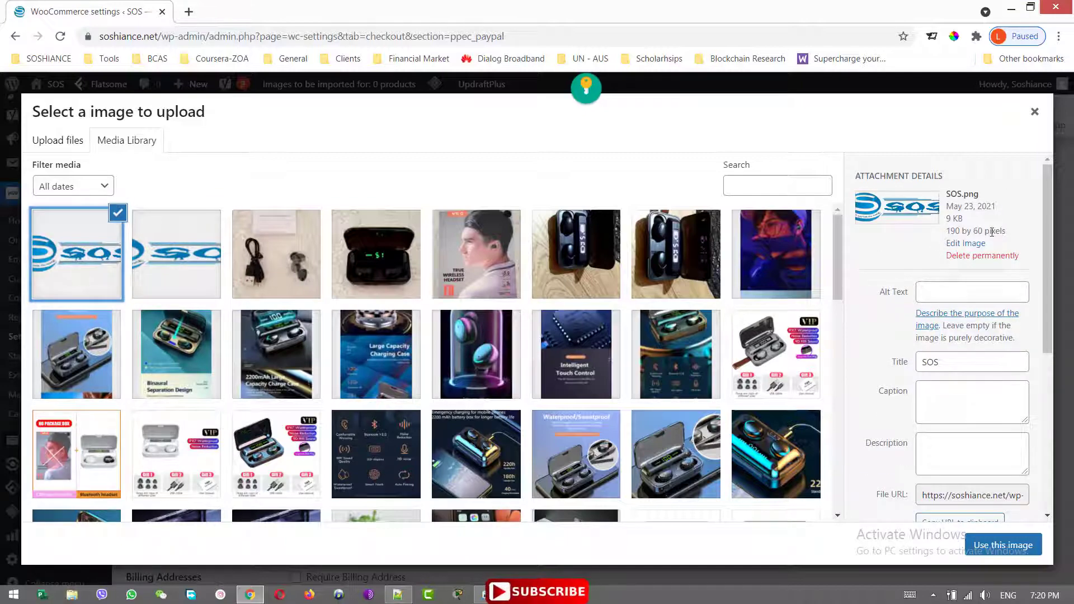
pyautogui.click(1001, 545)
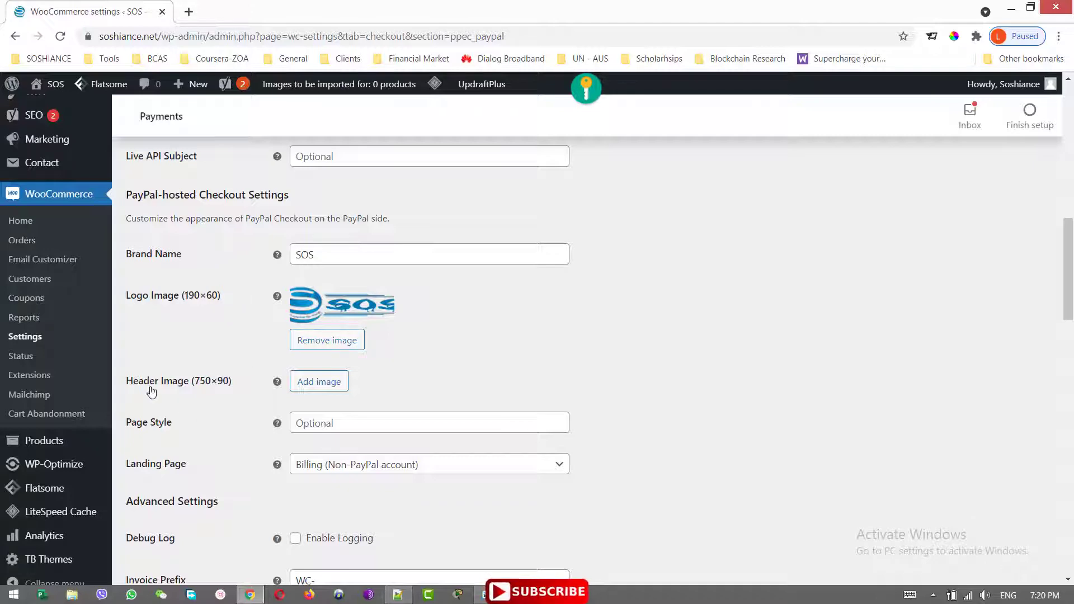
pyautogui.click(331, 381)
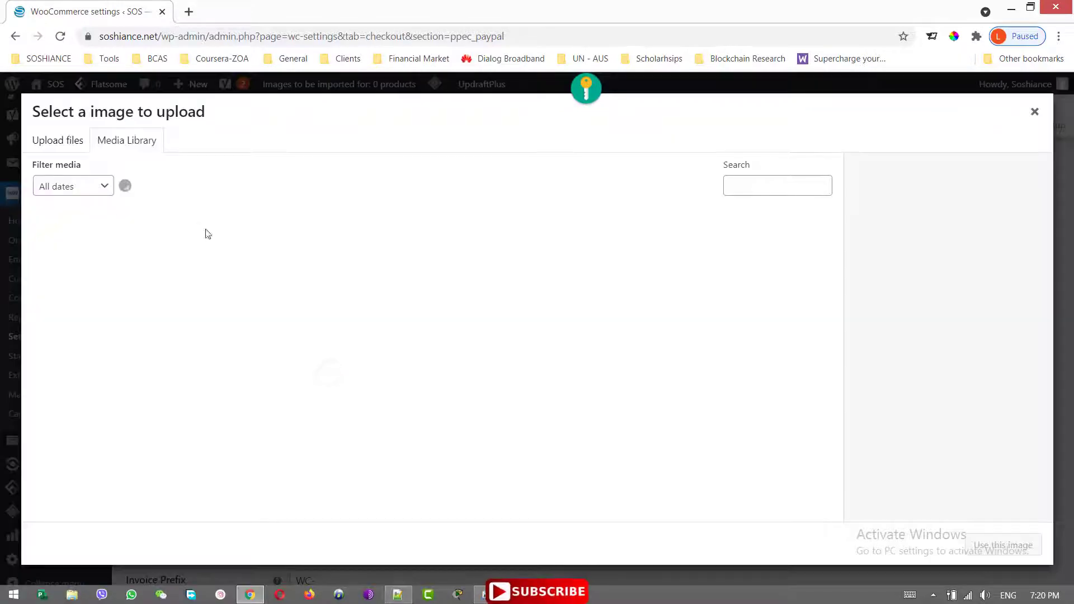
pyautogui.click(179, 240)
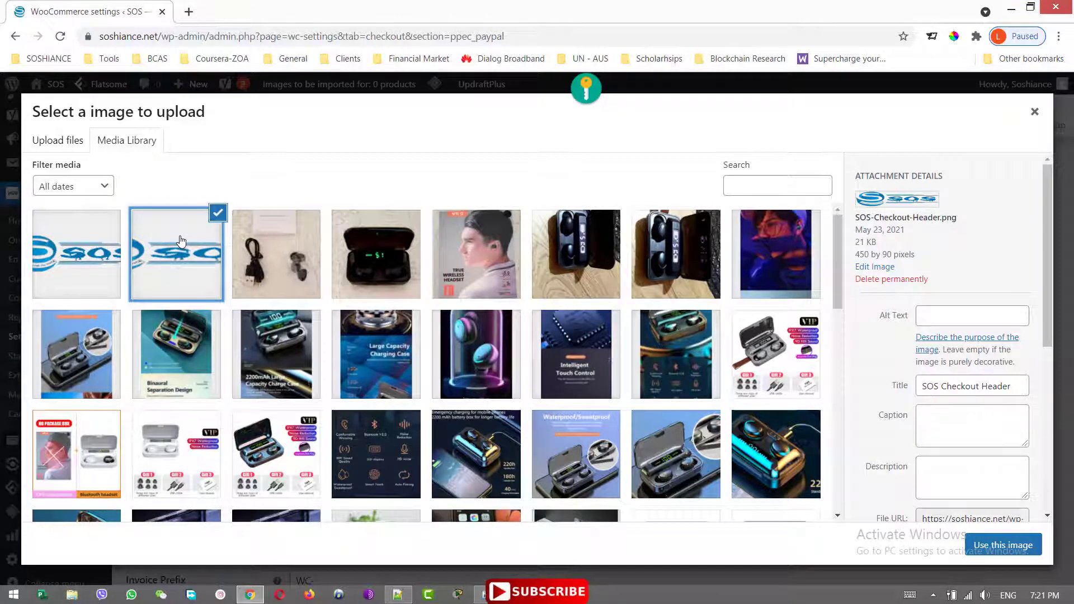
# Apply the SOS Checkout Header image and choose Billing (Non-PayPal account) as Landing Page.
pyautogui.click(989, 551)
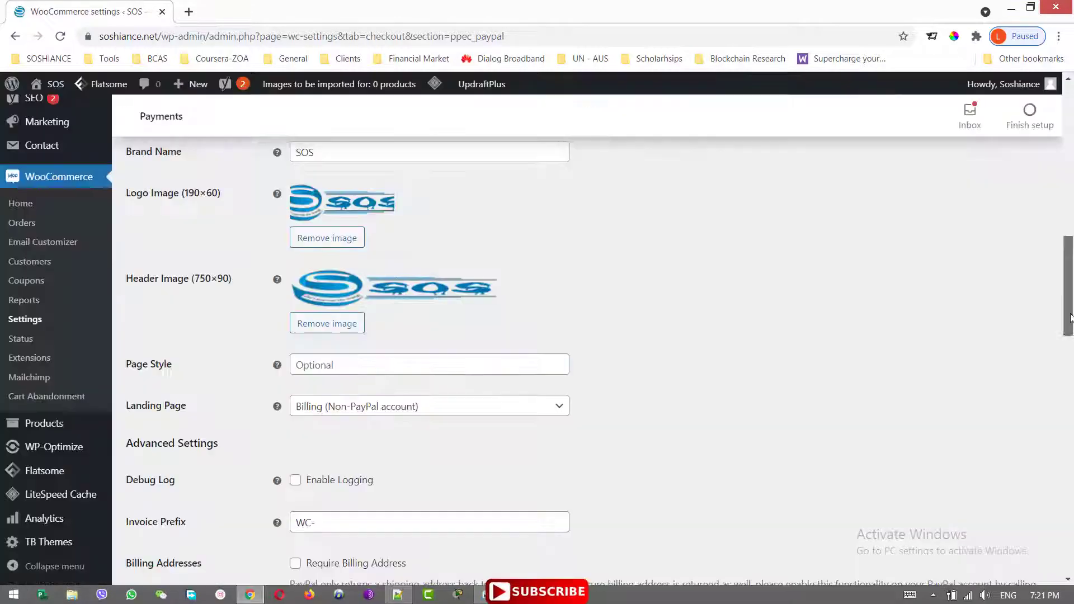
pyautogui.scroll(-5, 383, 259)
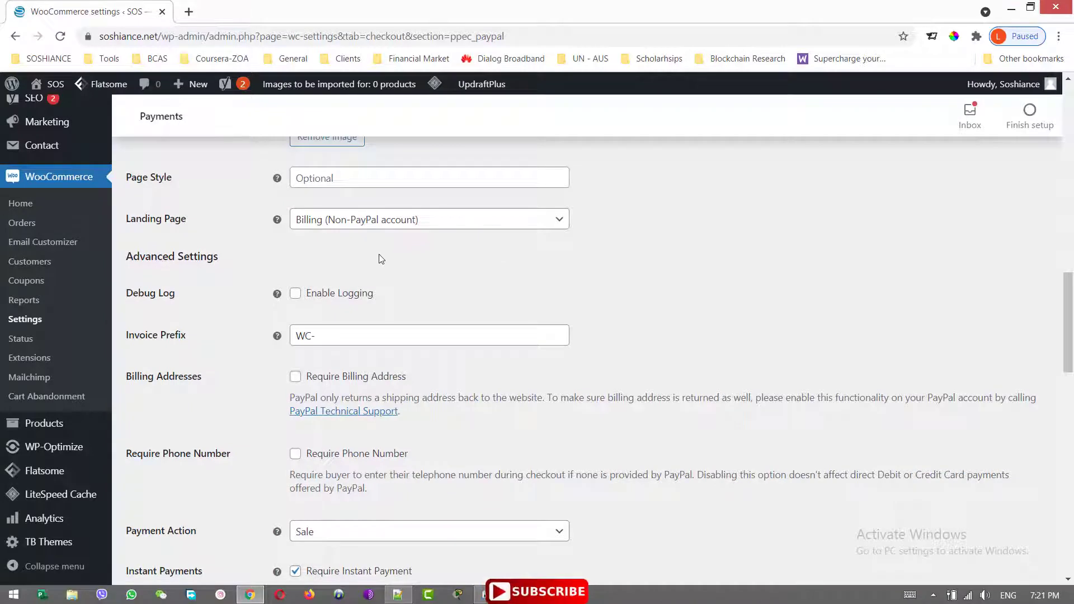
pyautogui.click(407, 233)
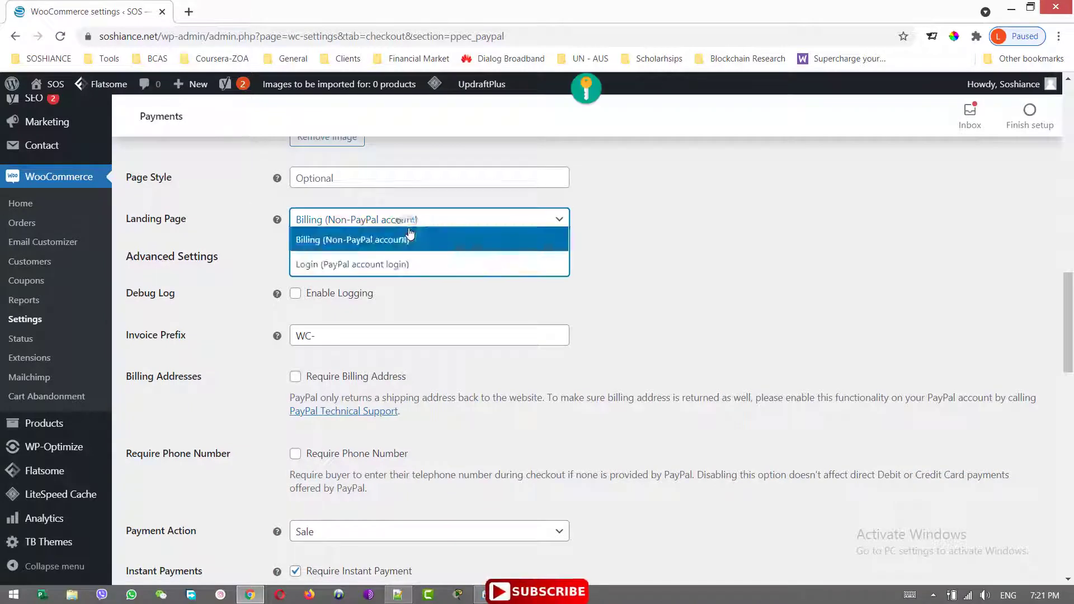
pyautogui.click(440, 229)
pyautogui.click(434, 251)
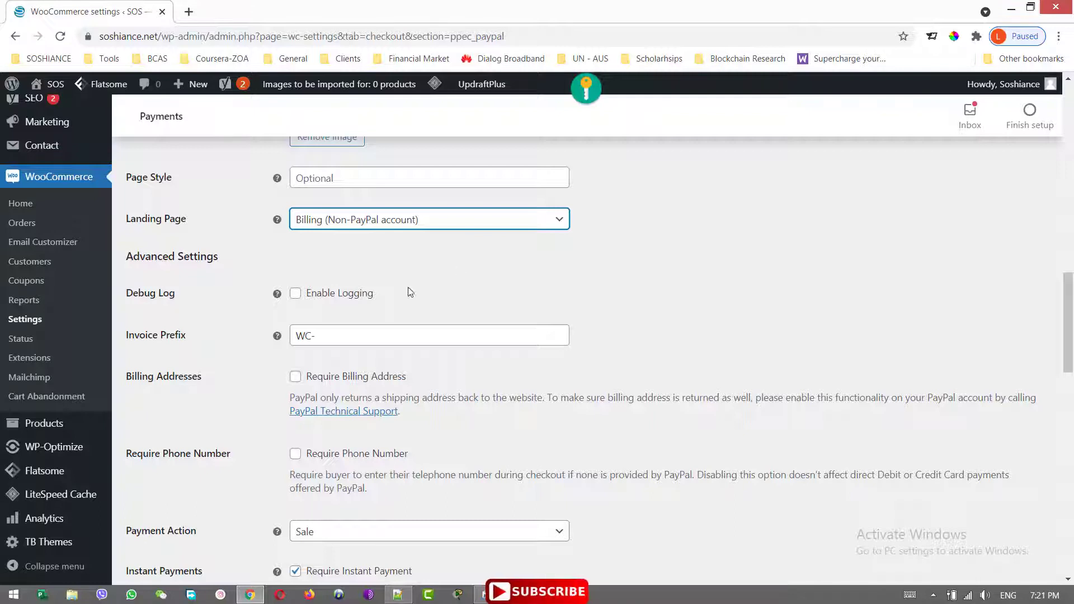
# Change the Invoice Prefix under Advanced Settings from WC- to WC-SOS.
pyautogui.scroll(-2, 282, 261)
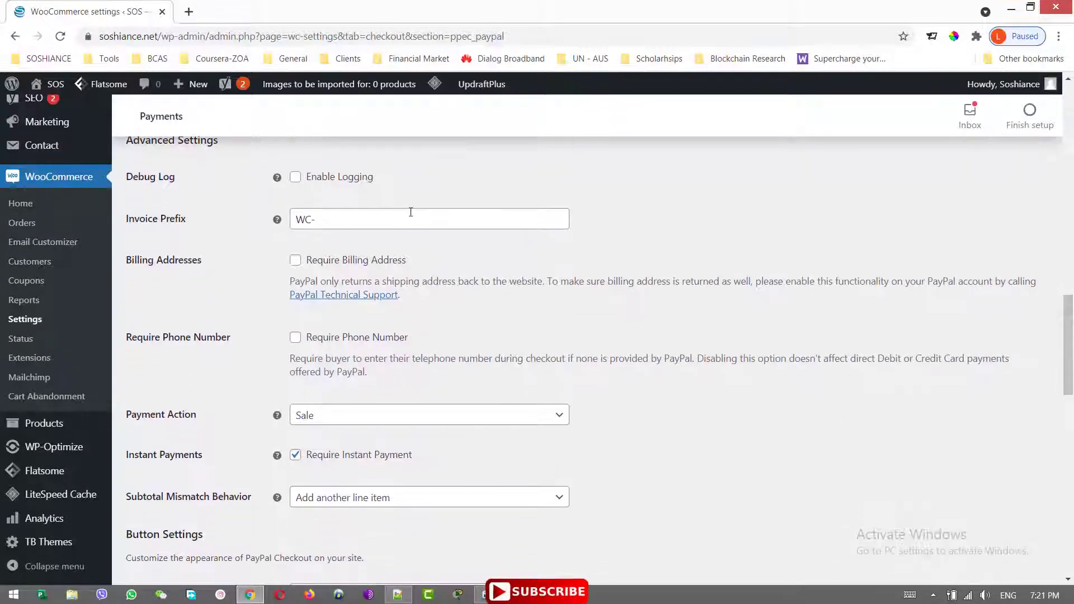
pyautogui.click(411, 212)
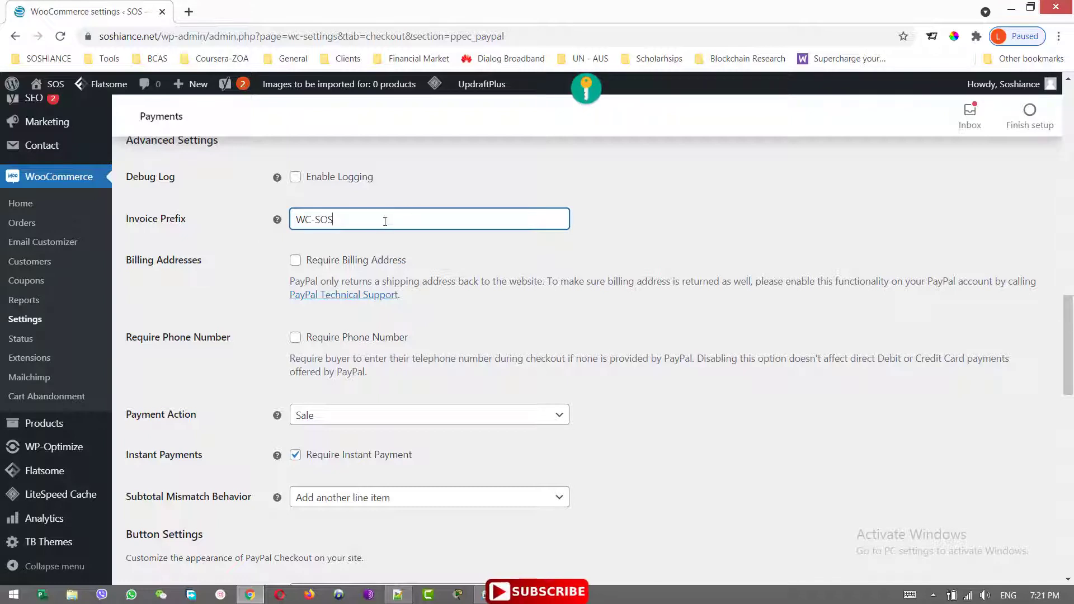
pyautogui.moveTo(384, 219); pyautogui.dragTo(295, 220)
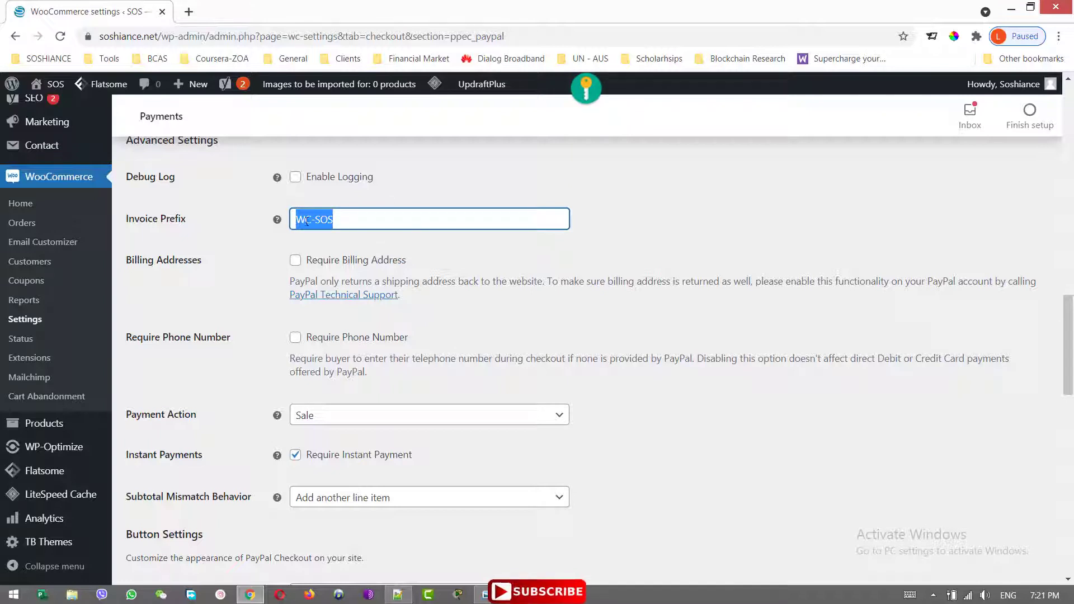
pyautogui.click(381, 221)
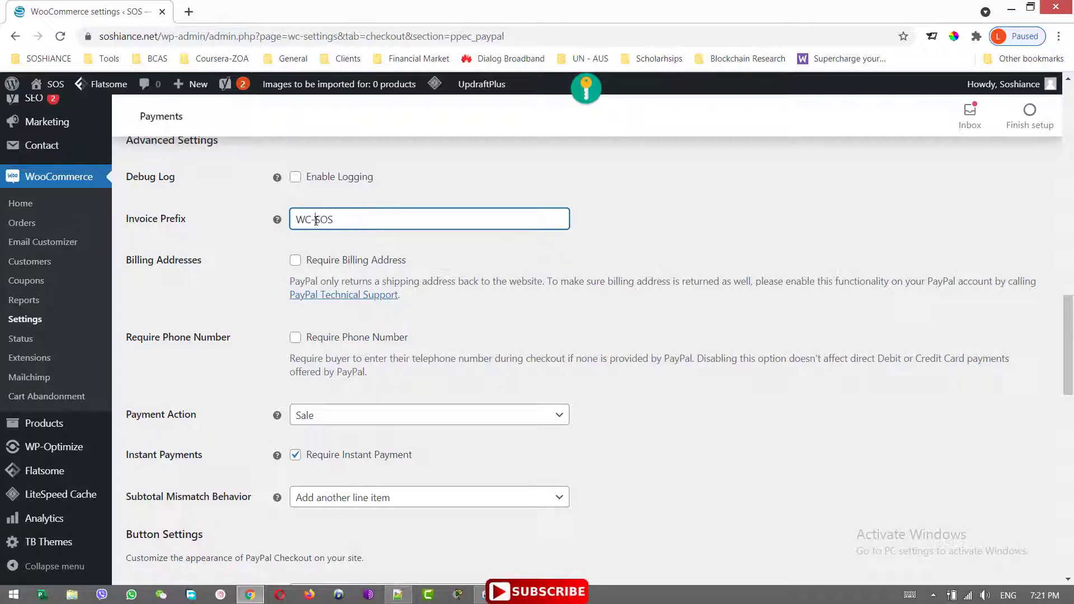
pyautogui.moveTo(316, 219); pyautogui.dragTo(359, 219)
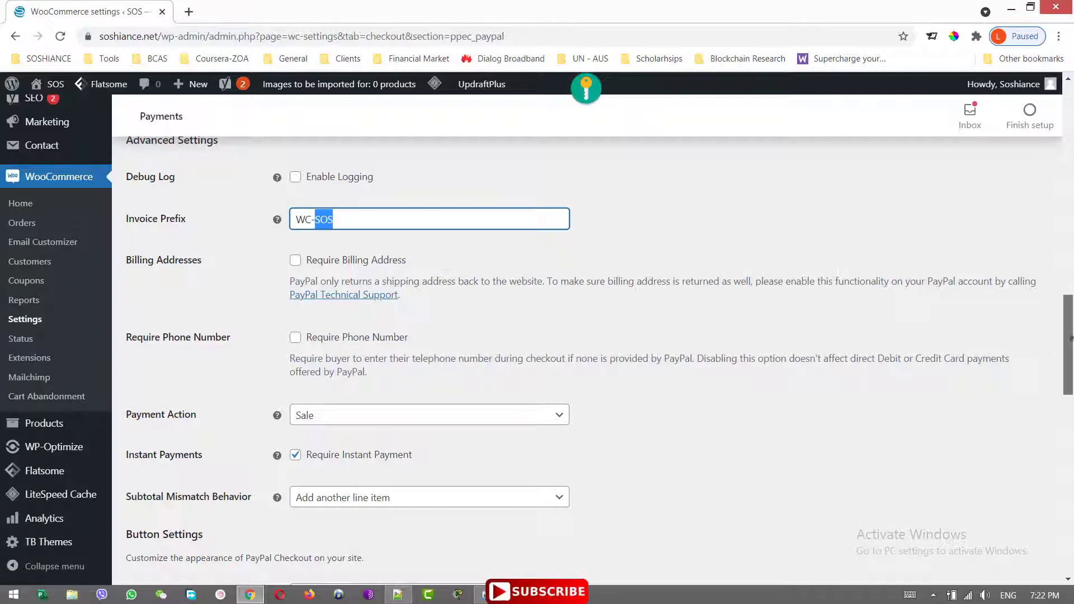
pyautogui.moveTo(1070, 348); pyautogui.dragTo(1071, 386)
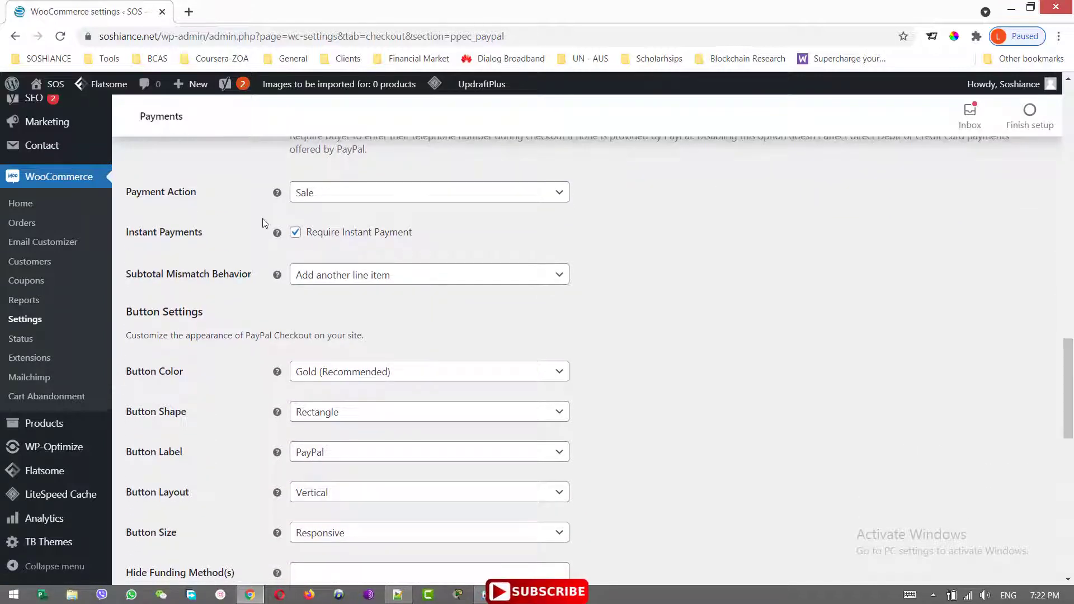
pyautogui.click(446, 203)
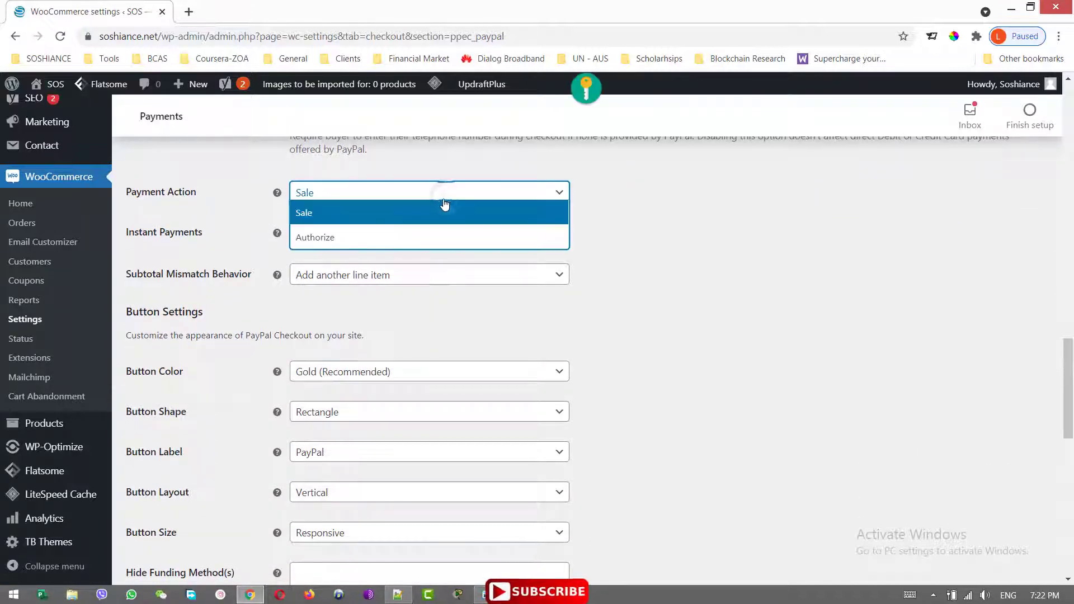
pyautogui.click(420, 221)
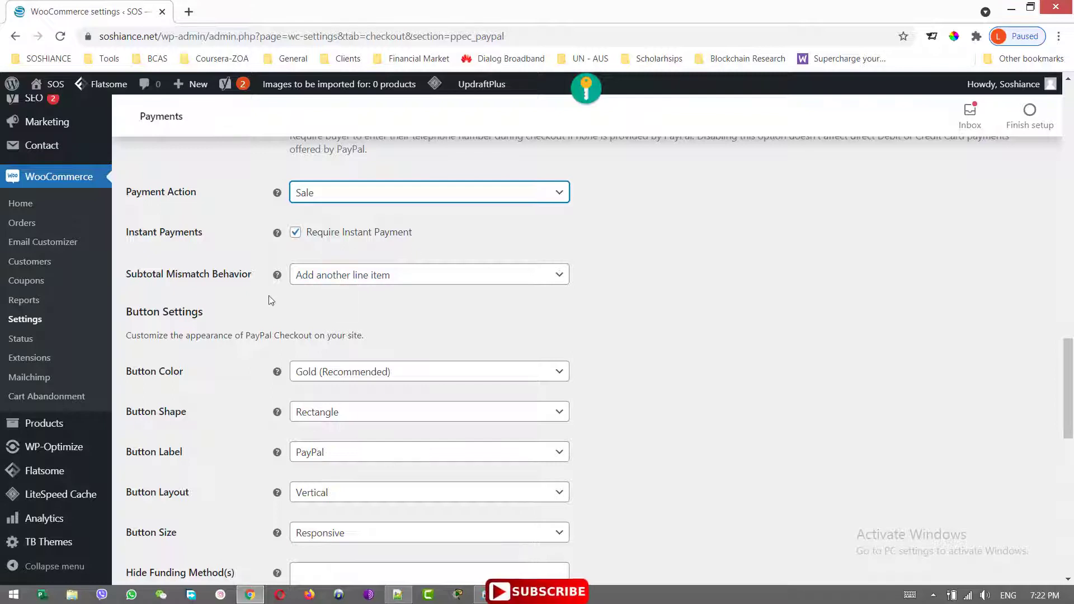
pyautogui.moveTo(1068, 407); pyautogui.dragTo(1070, 441)
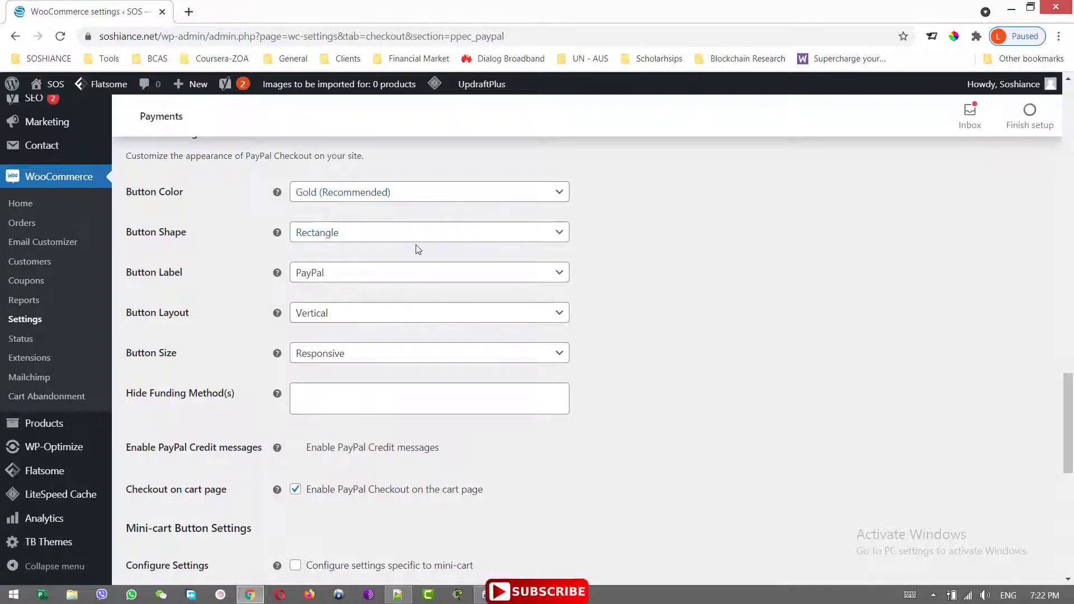
# Set Button Label to PayPal Buy Now and Button Layout to Horizontal.
pyautogui.click(367, 280)
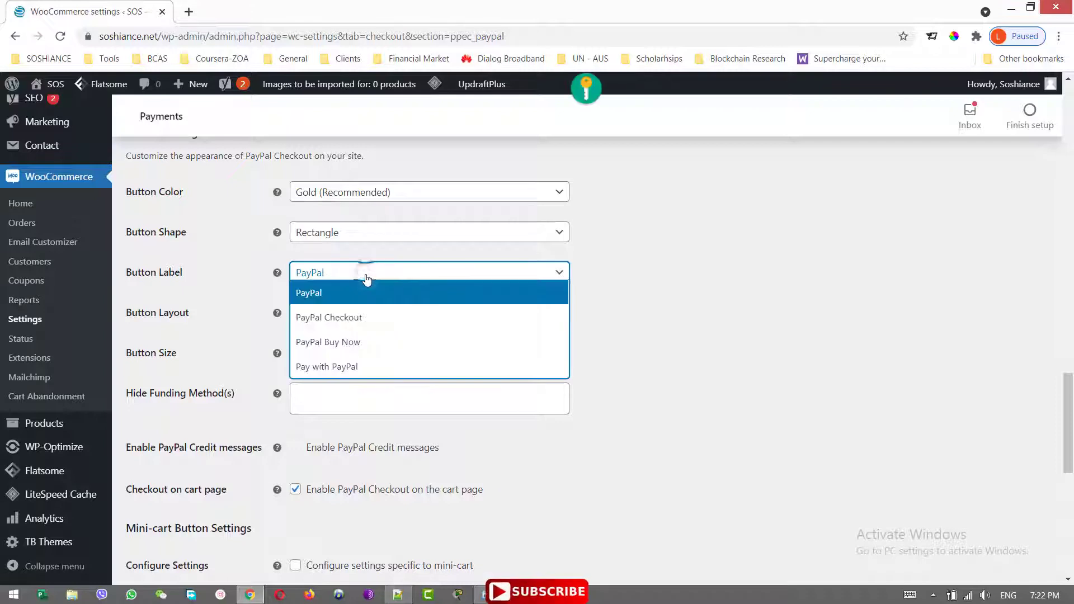
pyautogui.click(400, 354)
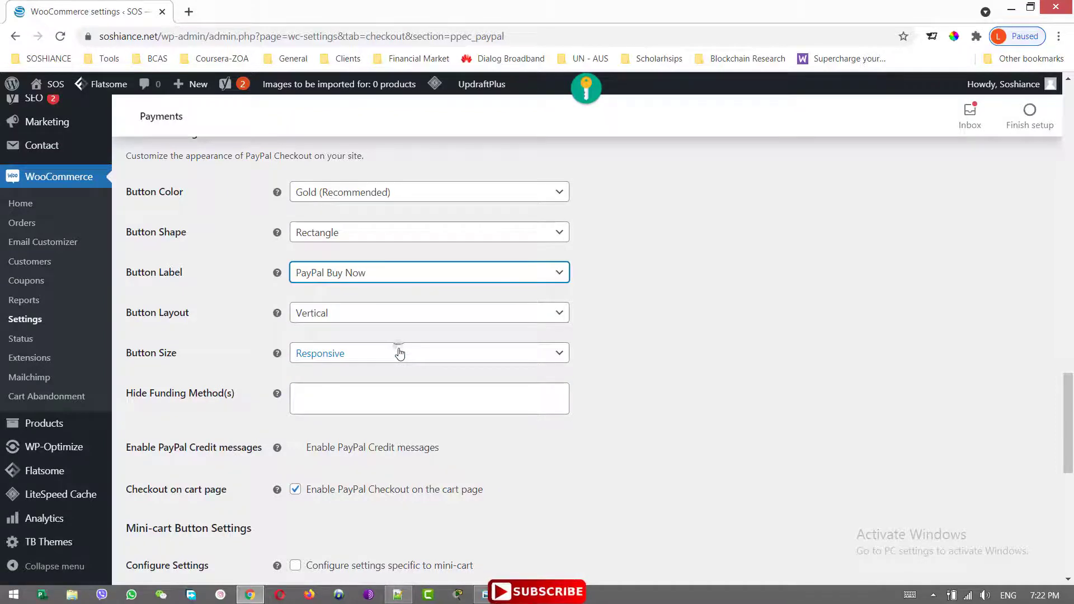
pyautogui.click(343, 326)
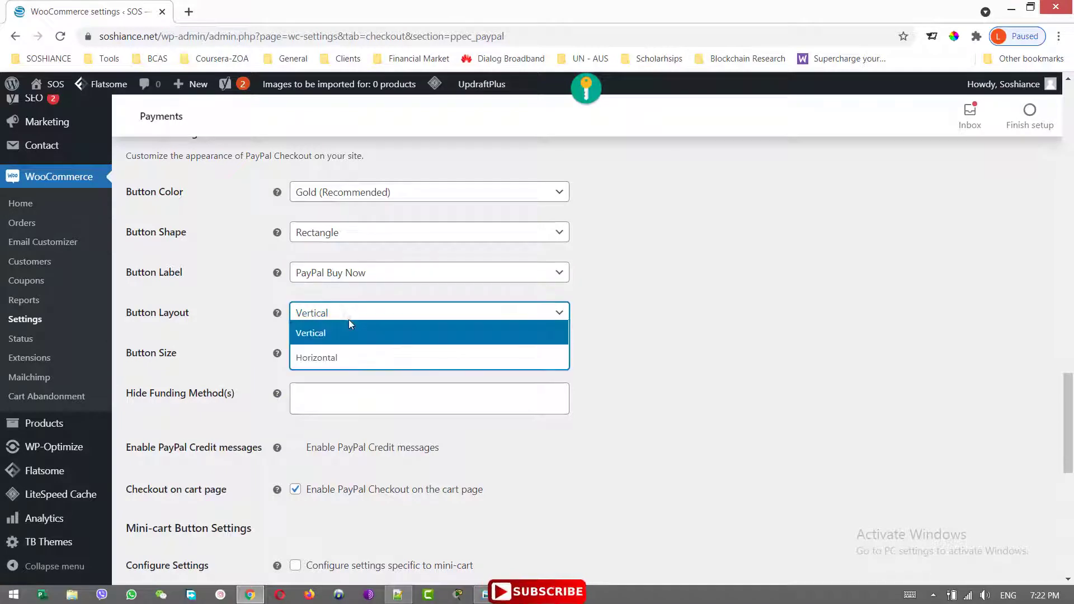
pyautogui.click(347, 354)
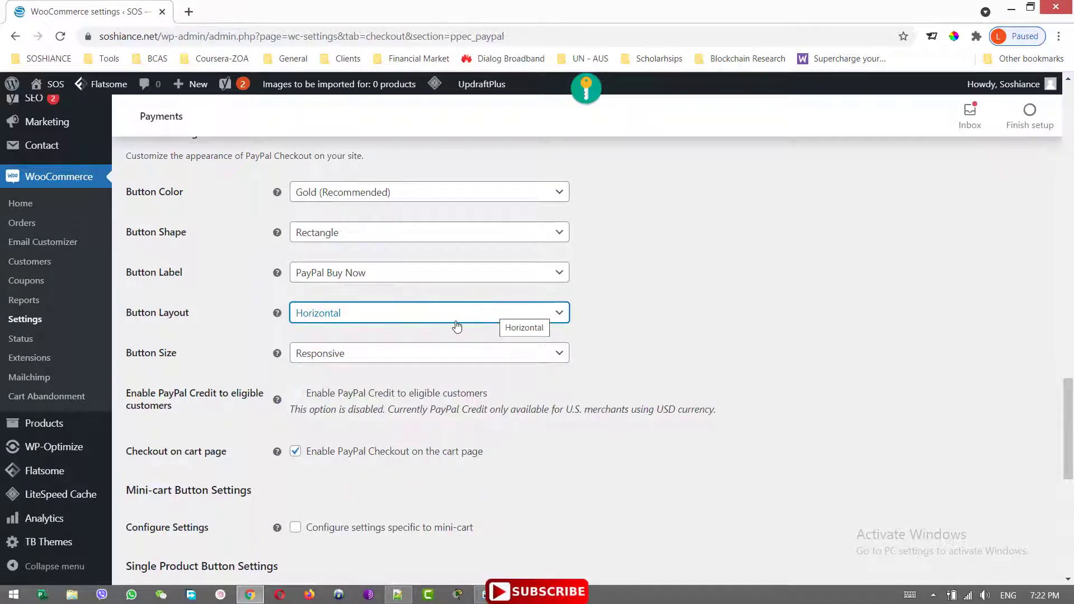
pyautogui.moveTo(1069, 426); pyautogui.dragTo(1072, 469)
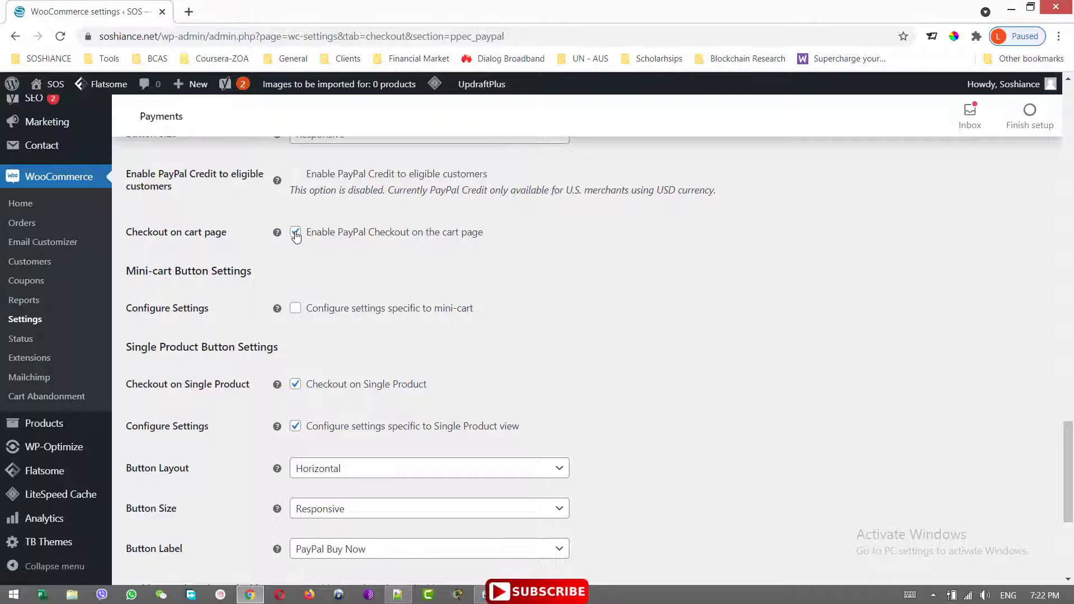
pyautogui.moveTo(1068, 430); pyautogui.dragTo(1068, 443)
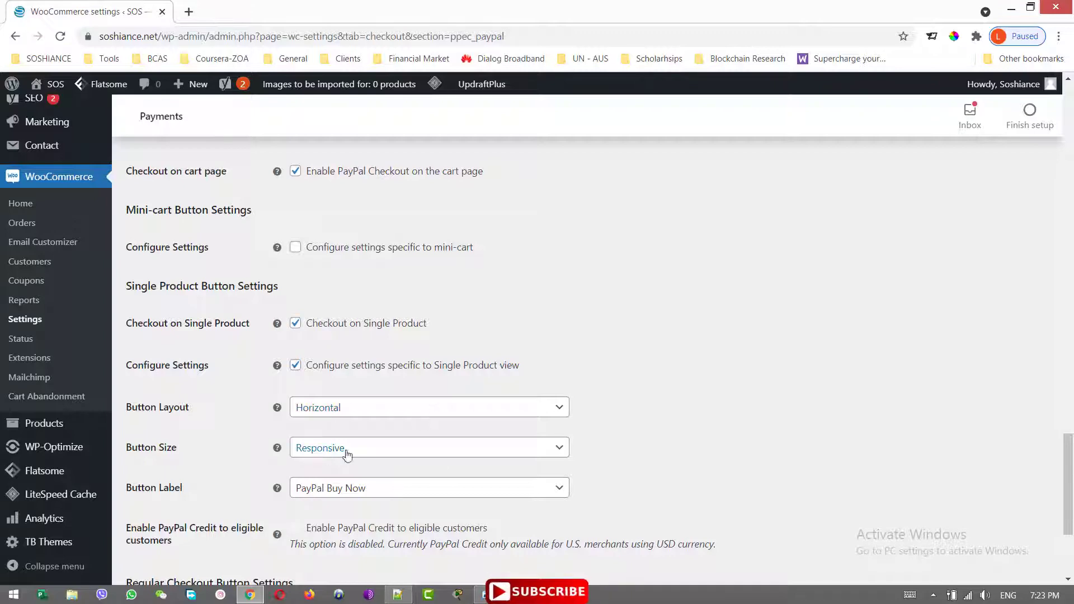
# Save the PayPal Checkout settings, review the notices, then switch to the Checkout - SOS tab.
pyautogui.scroll(-4, 486, 492)
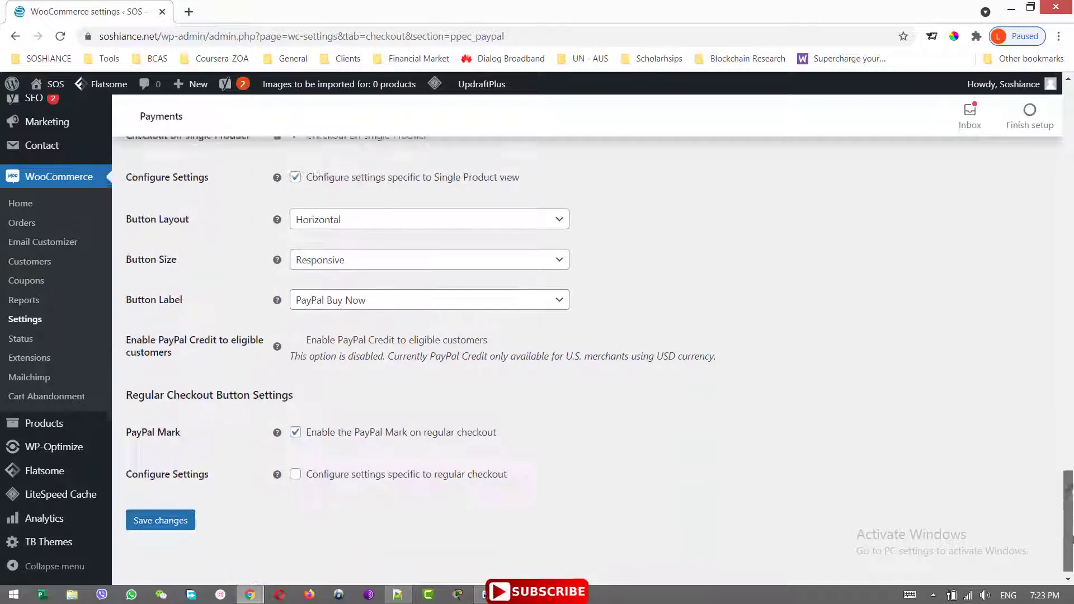
pyautogui.click(151, 512)
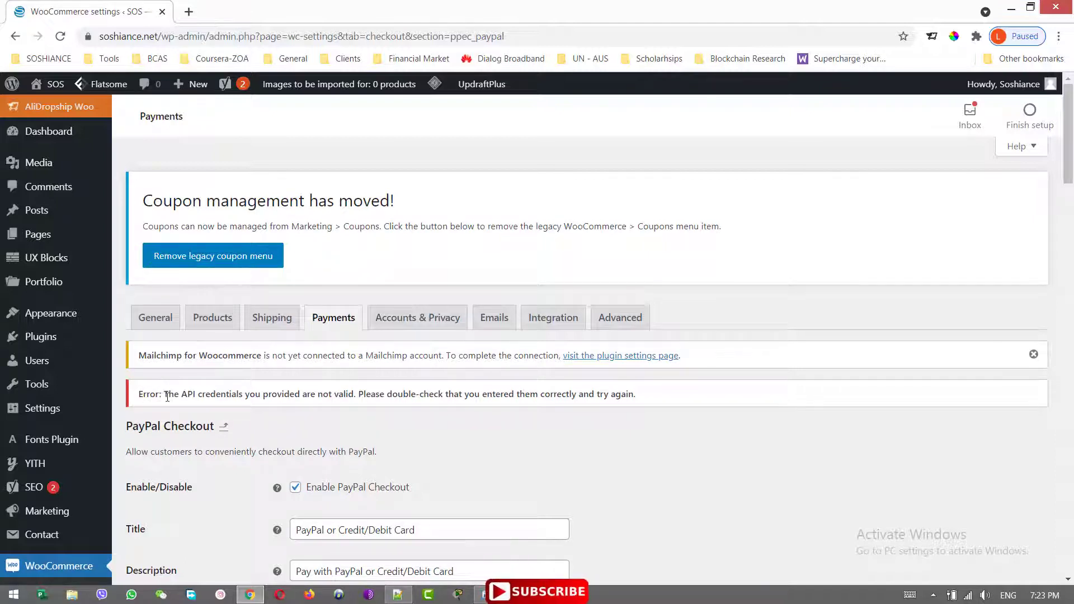
pyautogui.moveTo(171, 395); pyautogui.dragTo(295, 395)
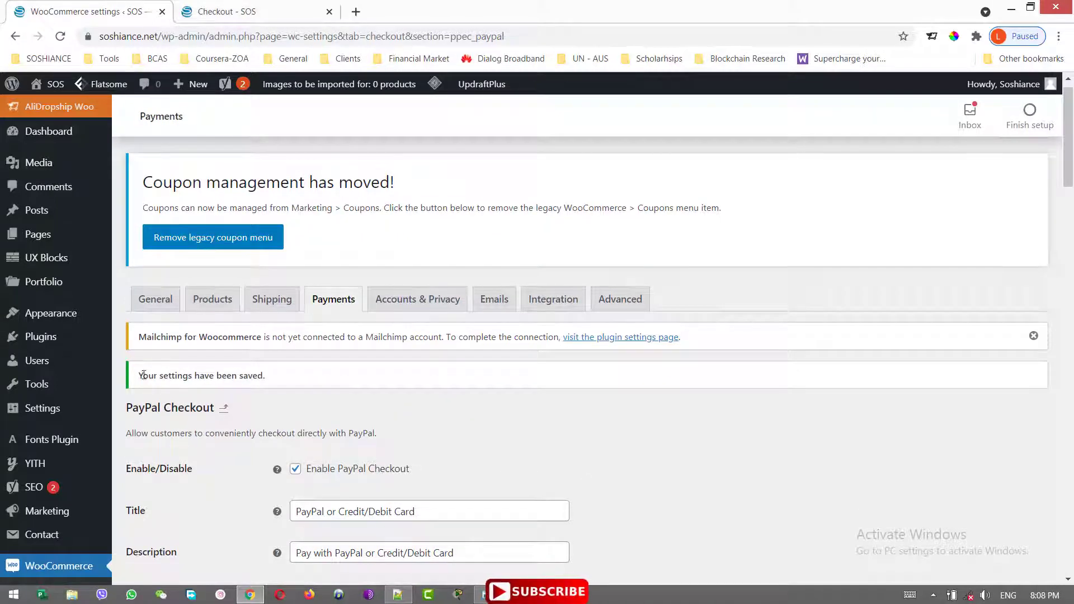
pyautogui.moveTo(141, 376); pyautogui.dragTo(286, 373)
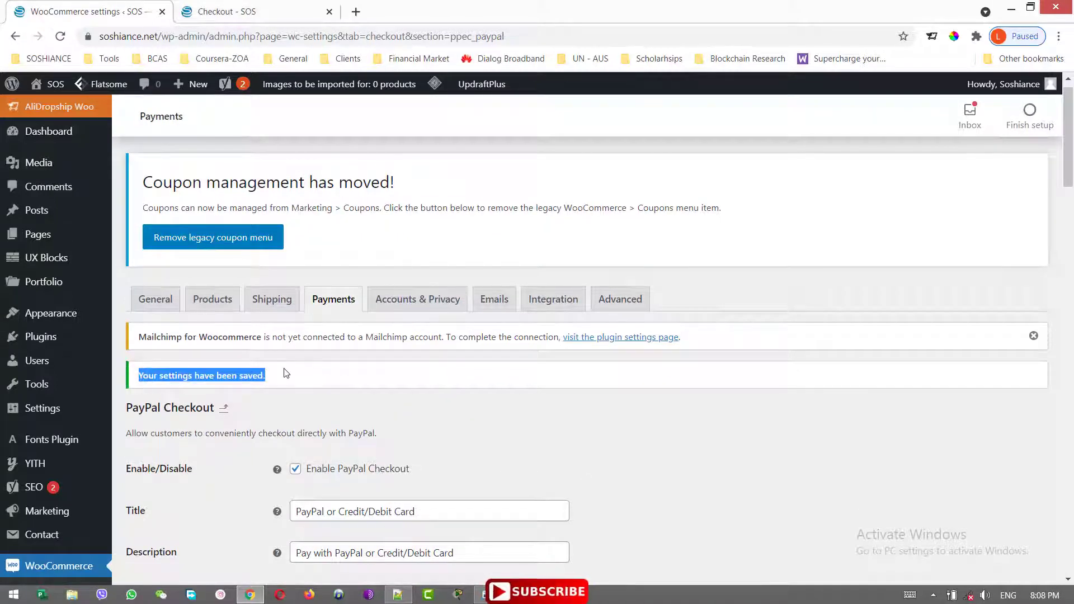
pyautogui.click(257, 12)
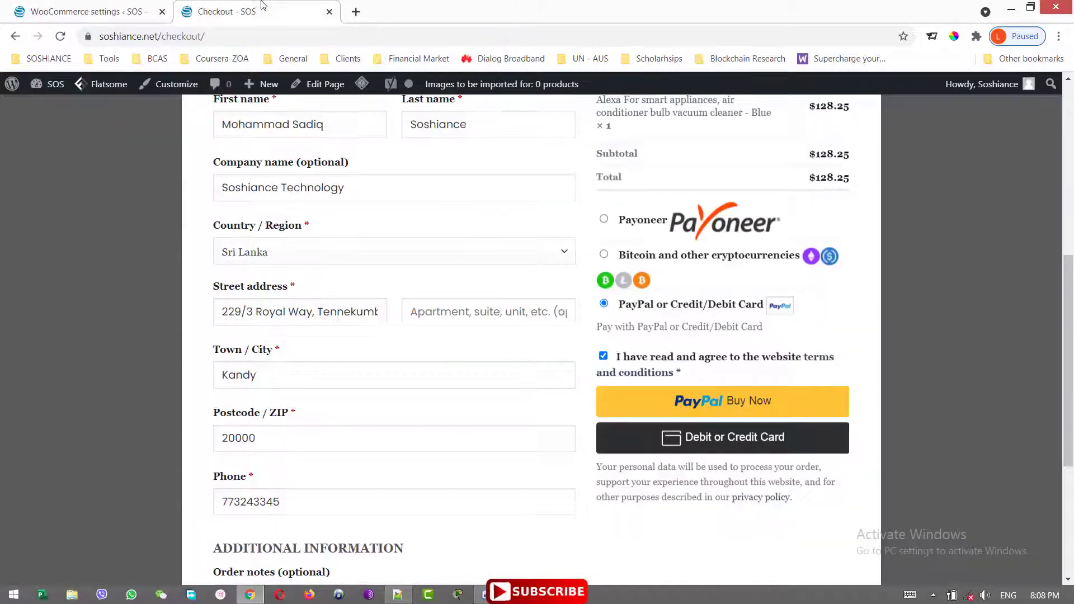
# Reload the checkout and try PayPal Buy Now, closing the PayPal login window.
pyautogui.click(63, 37)
pyautogui.click(60, 36)
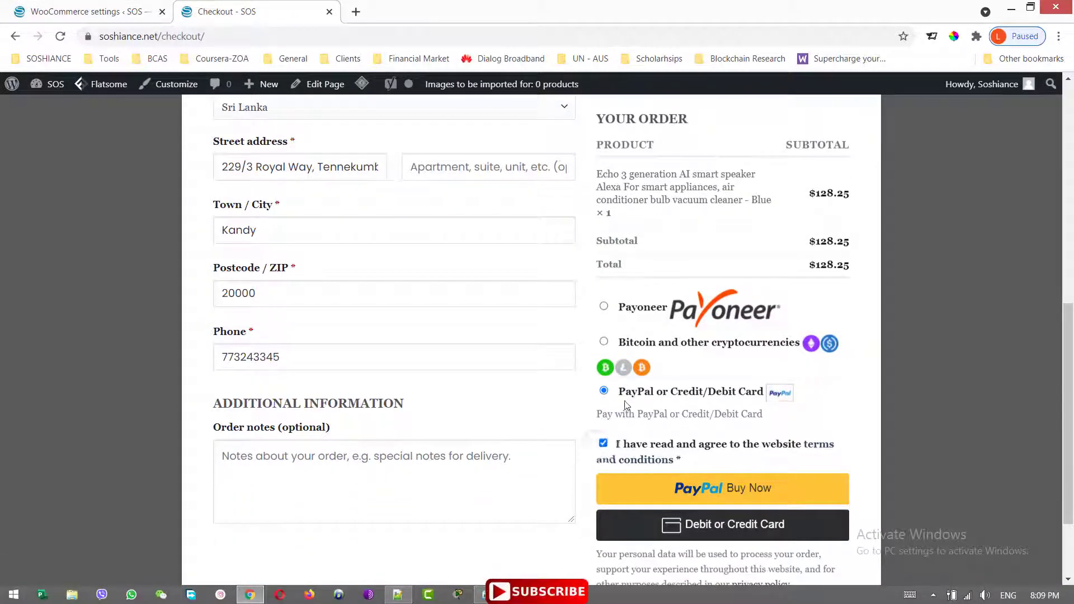
pyautogui.scroll(3, 1072, 367)
pyautogui.scroll(-5, 1072, 366)
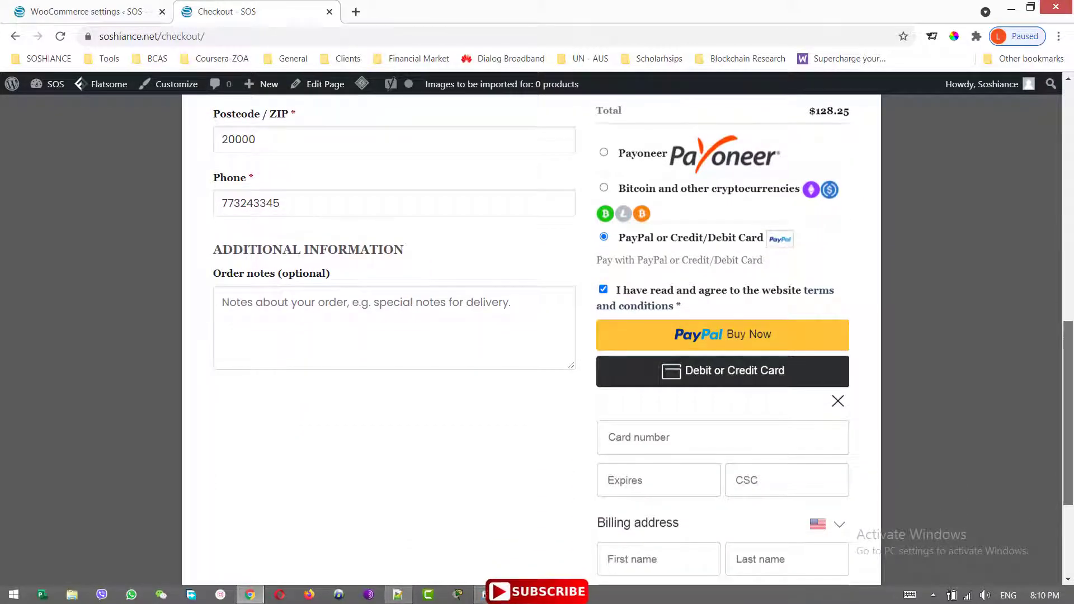
pyautogui.click(740, 343)
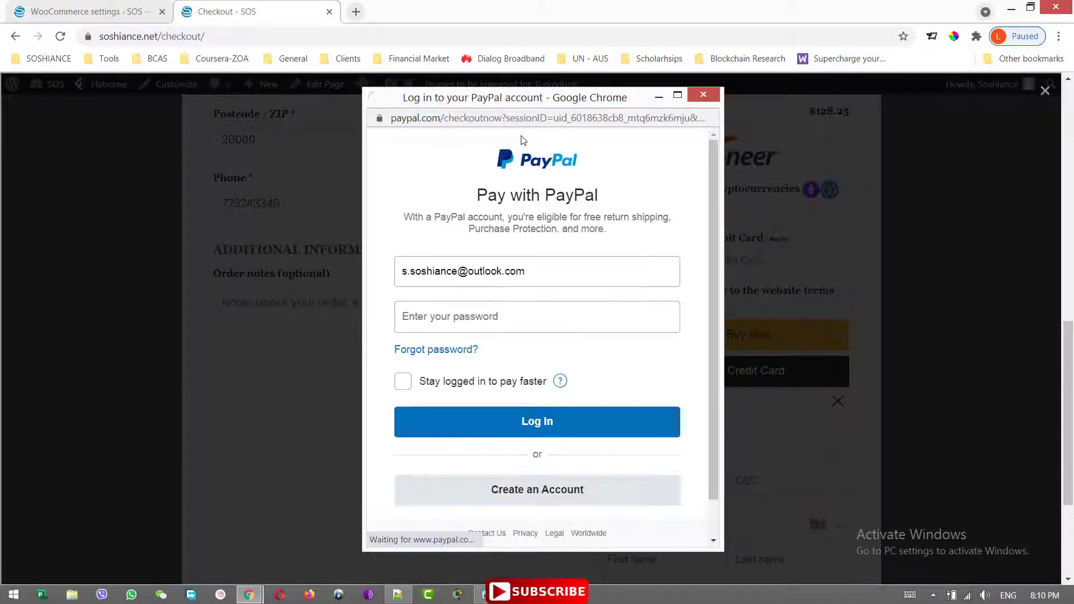
pyautogui.click(702, 96)
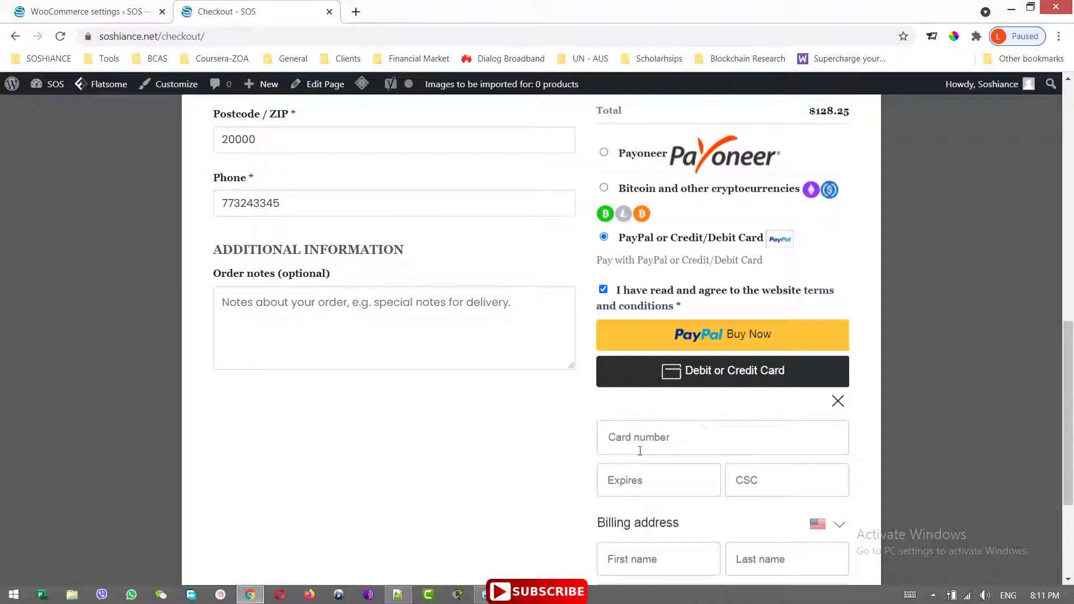
# Try the card option by clicking into the card number and expiry fields.
pyautogui.click(649, 442)
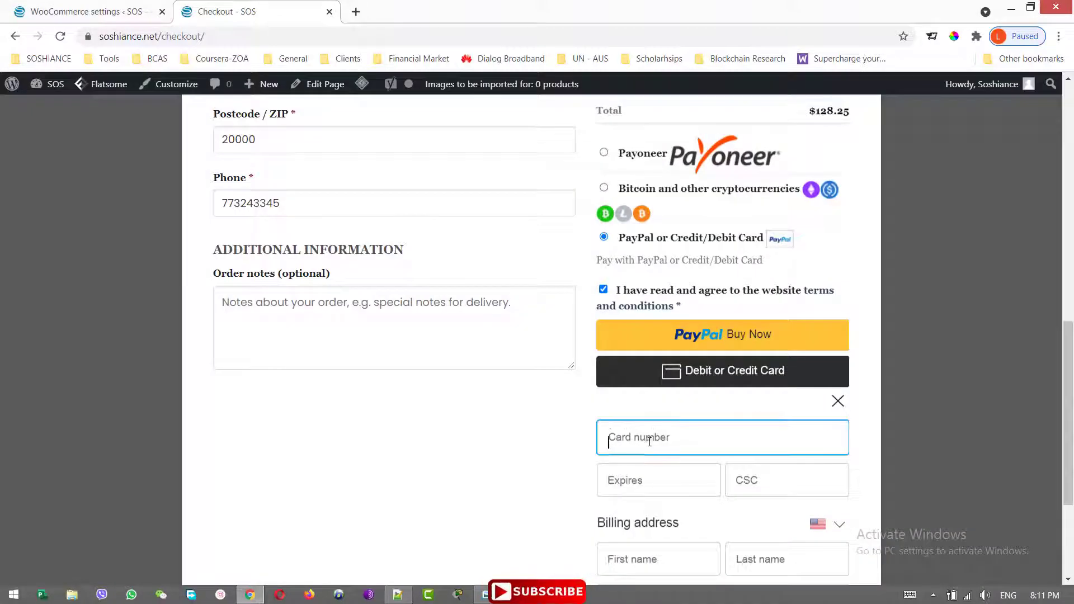
pyautogui.click(647, 480)
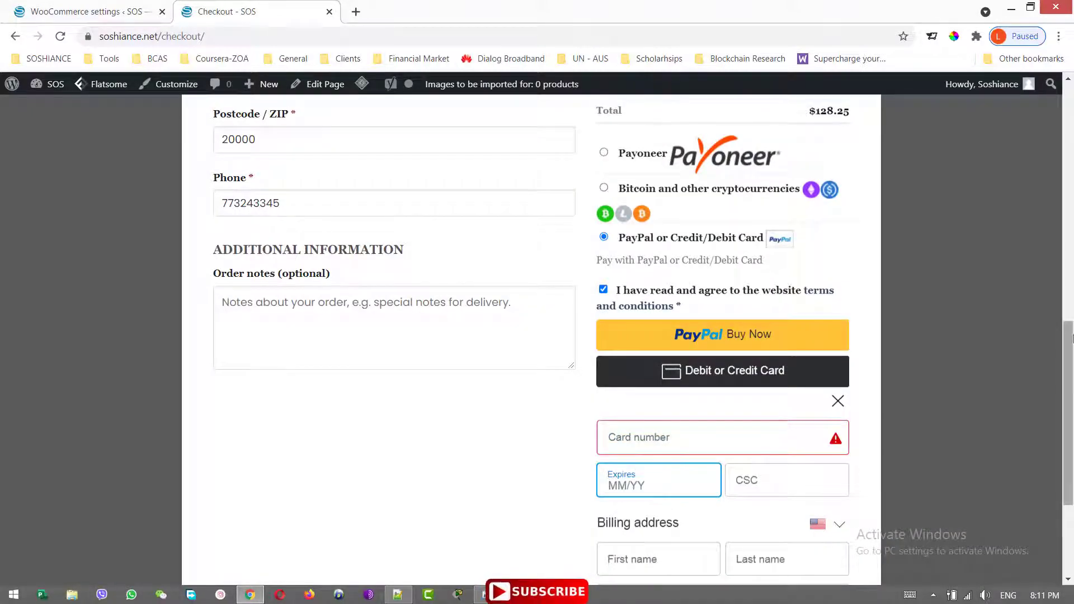
pyautogui.moveTo(1069, 333); pyautogui.dragTo(1070, 96)
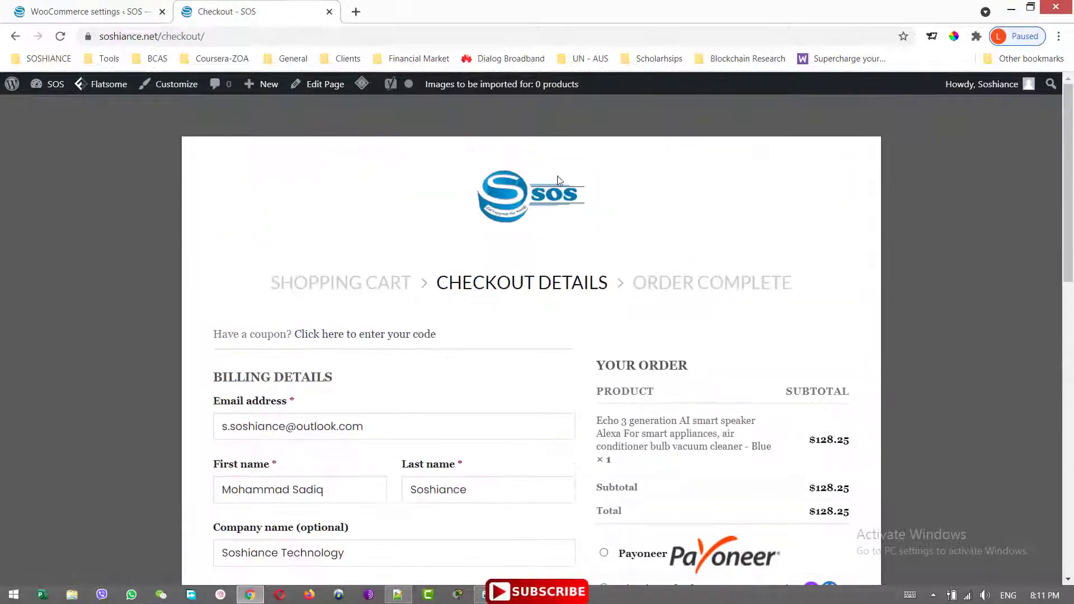
# Return to the SOS store home page via the logo at the top.
pyautogui.click(531, 203)
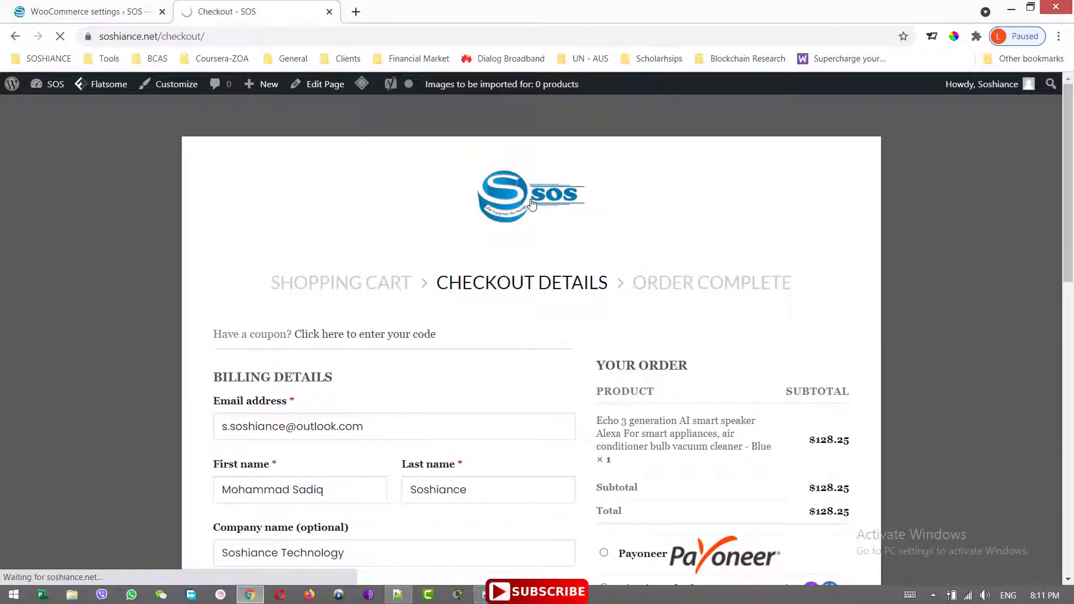